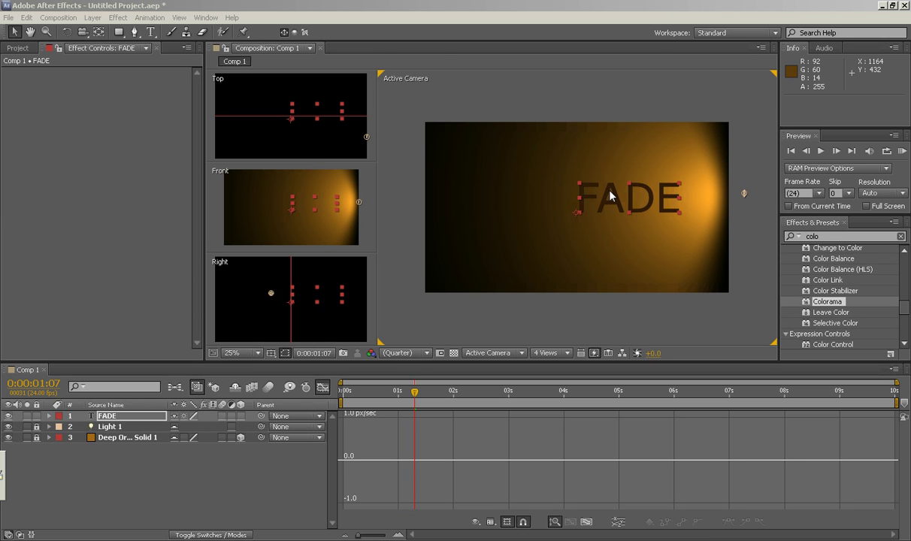
# Switch between the project items and the FADE layer's effect controls, leaving the Project panel displayed.
pyautogui.click(208, 18)
pyautogui.moveTo(214, 31)
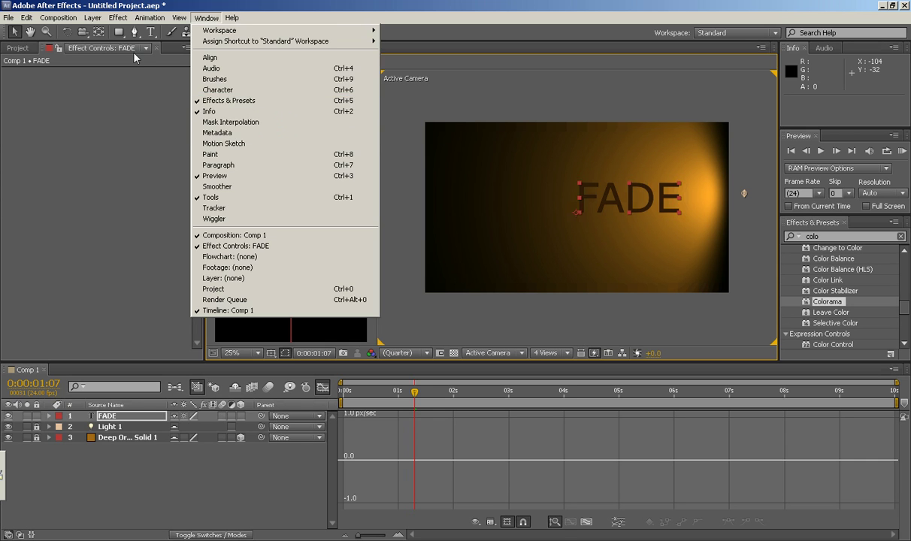
pyautogui.click(140, 67)
pyautogui.click(18, 48)
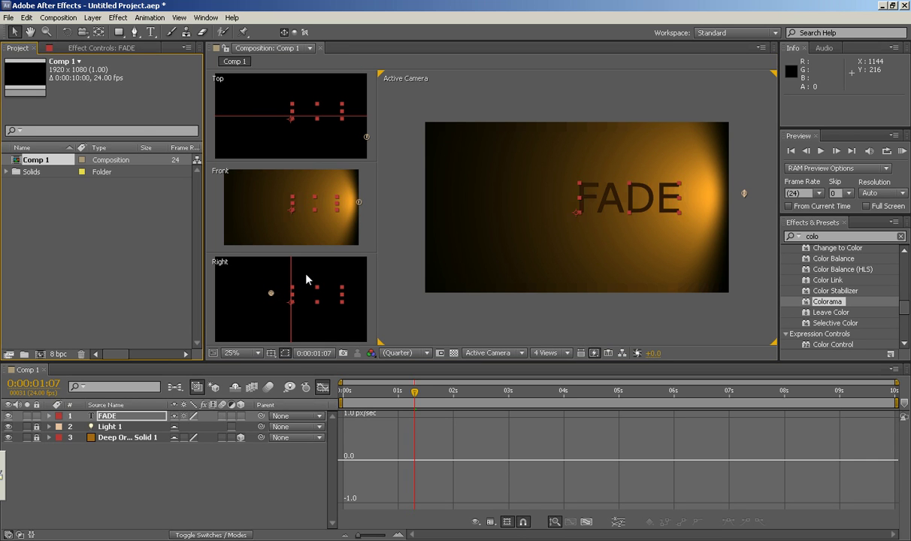
pyautogui.click(108, 47)
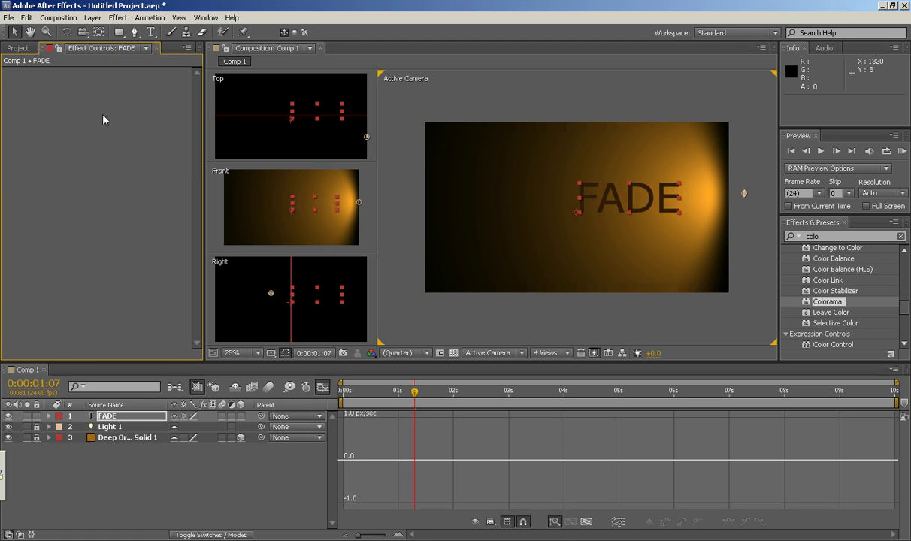
pyautogui.hotkey('ctrl', '0')
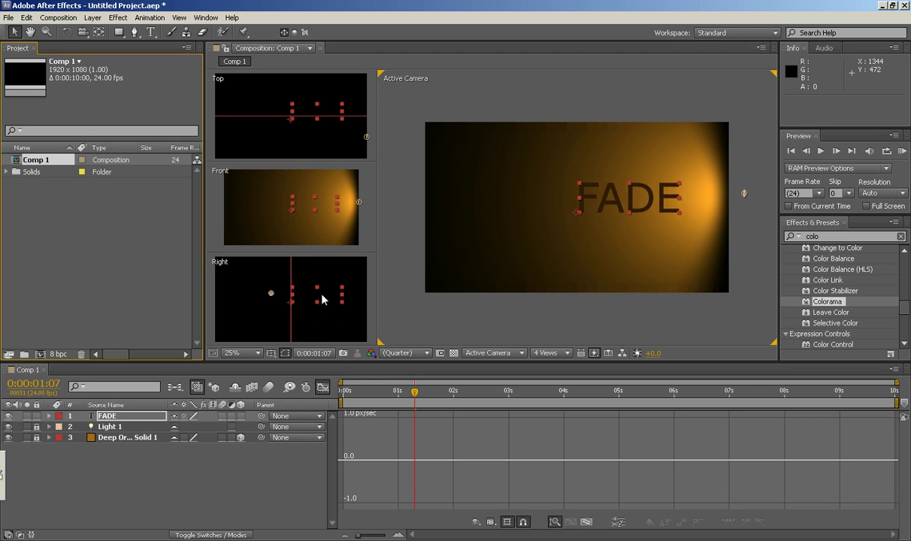
# Unlock Light 1, select it in the Front view to examine its position and direction, and lock it again.
pyautogui.click(362, 203)
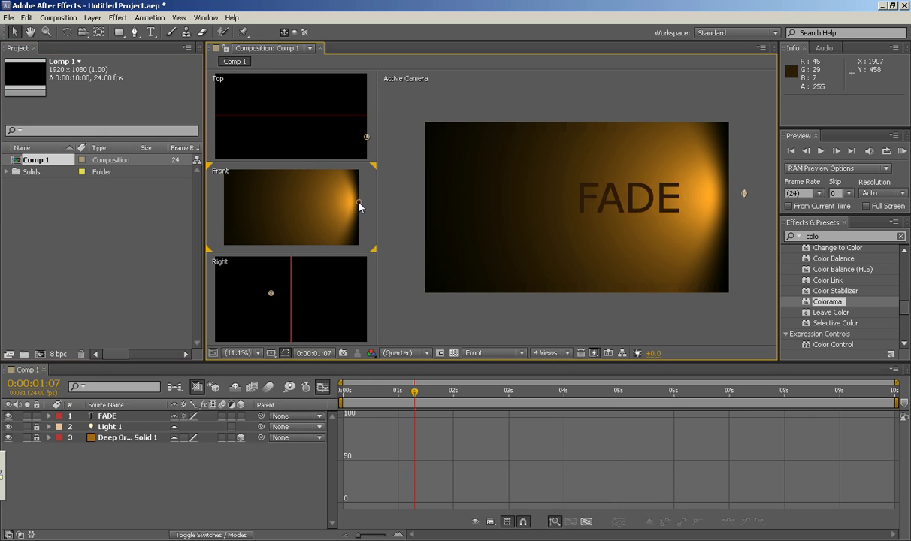
pyautogui.click(36, 426)
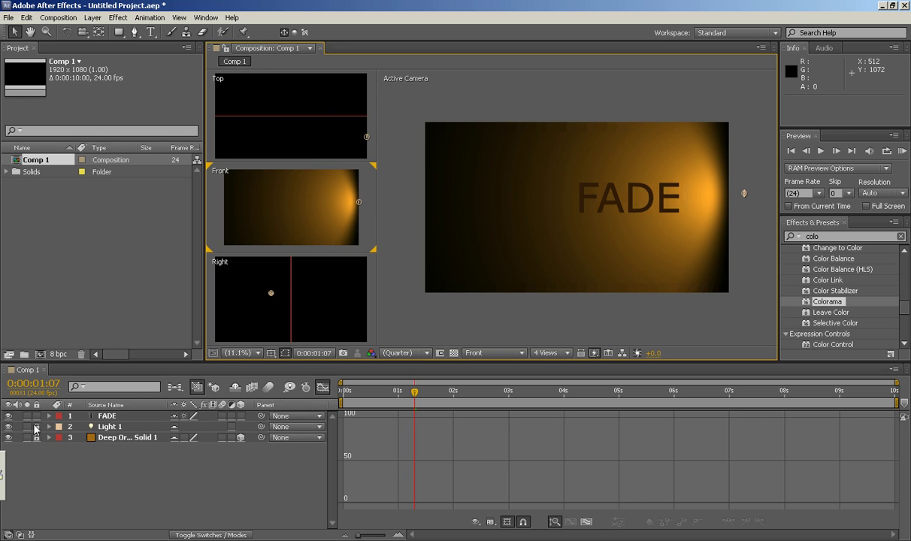
pyautogui.click(359, 202)
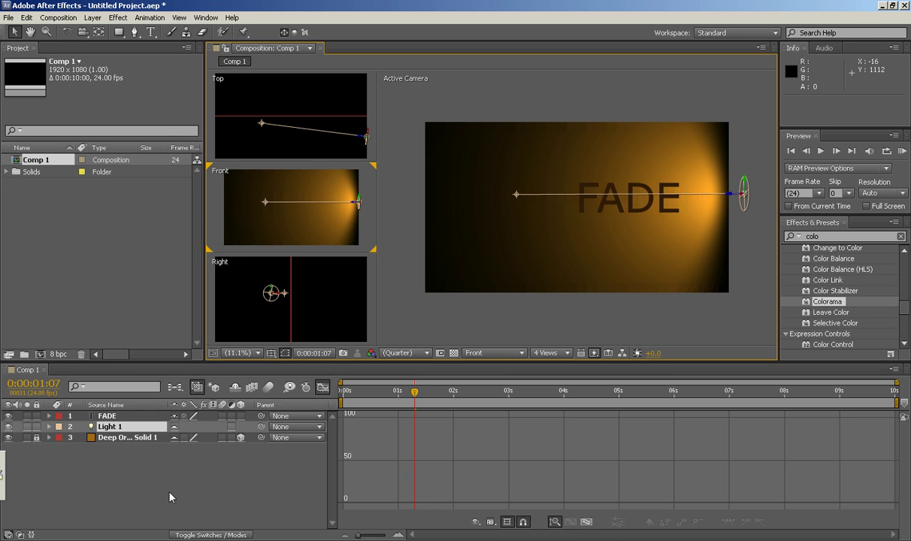
pyautogui.click(36, 426)
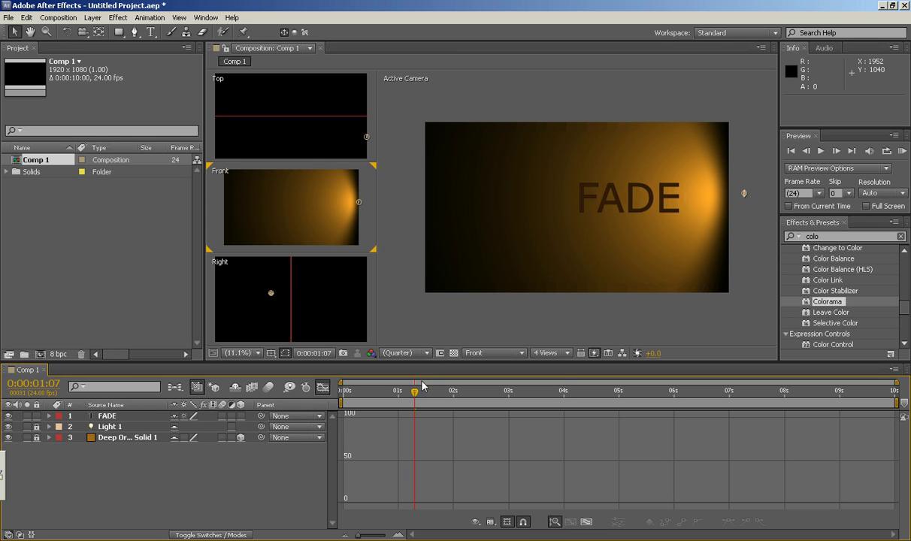
# Scrub back to the start of the composition and move the current time to 0:00:01:09.
pyautogui.moveTo(416, 398); pyautogui.dragTo(344, 407)
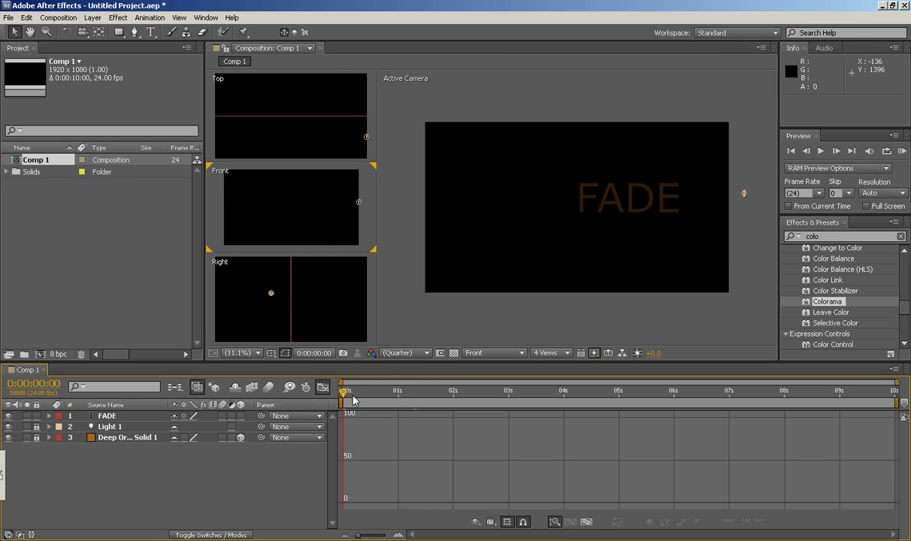
pyautogui.click(401, 392)
pyautogui.moveTo(402, 396); pyautogui.dragTo(419, 392)
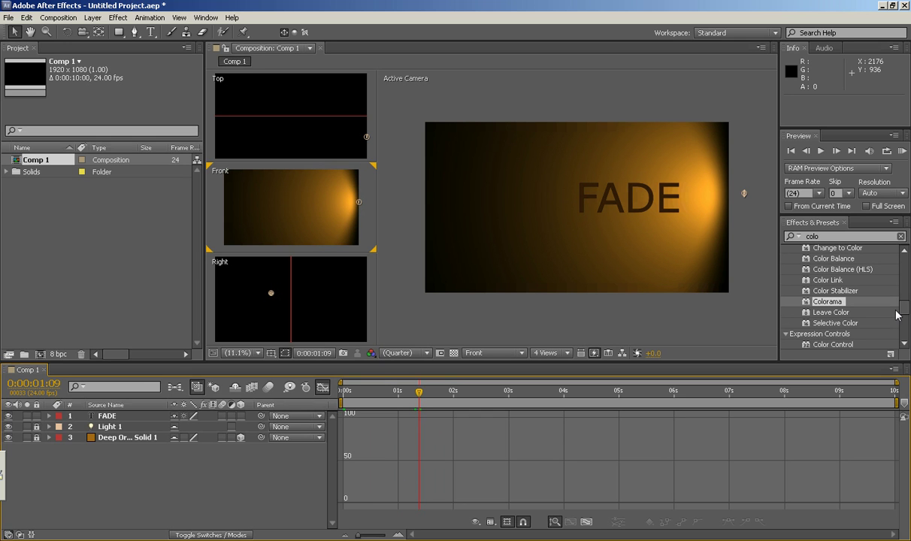
# Clear the "colo" search term from the effects list so all effect categories are listed.
pyautogui.scroll(10, 890, 314)
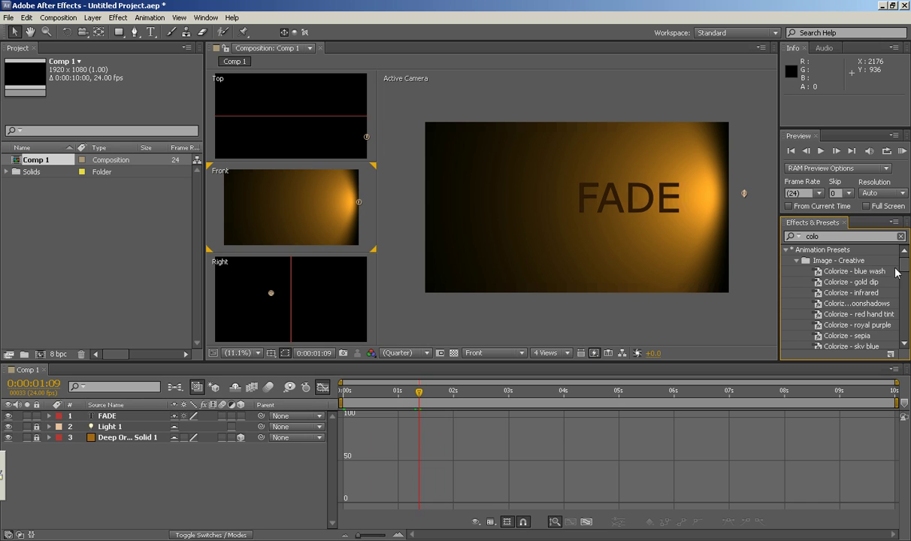
pyautogui.moveTo(835, 236); pyautogui.dragTo(790, 240)
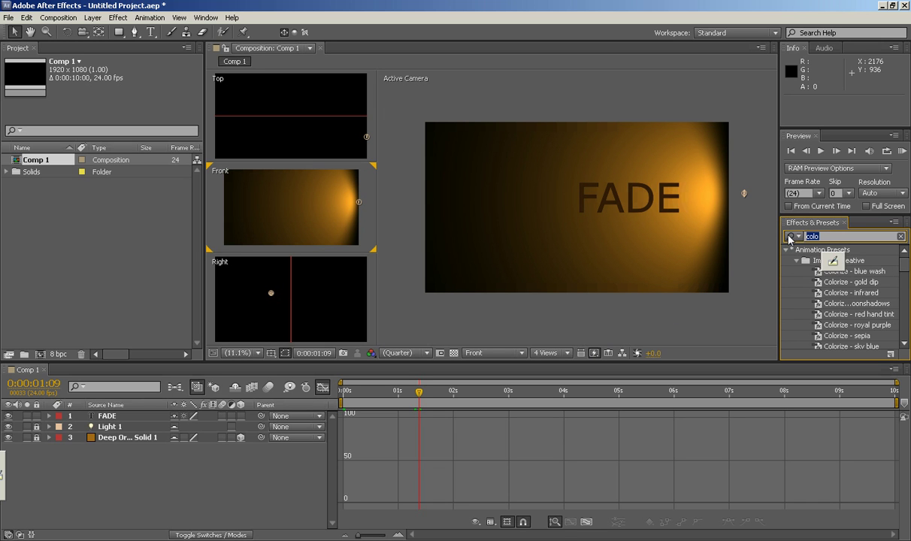
pyautogui.press('BackSpace')
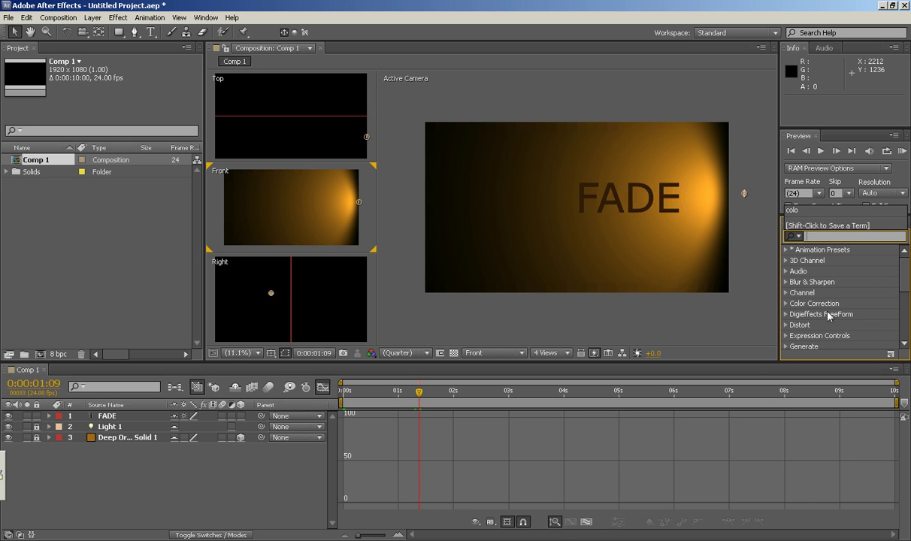
# Hide the shy layers and expand the FADE text layer to show its Text and Transform groups.
pyautogui.click(108, 415)
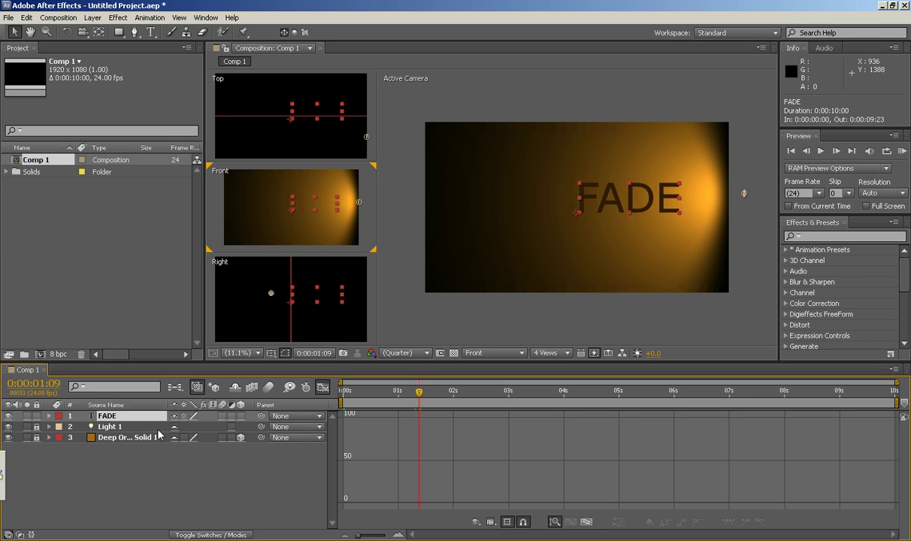
pyautogui.click(235, 387)
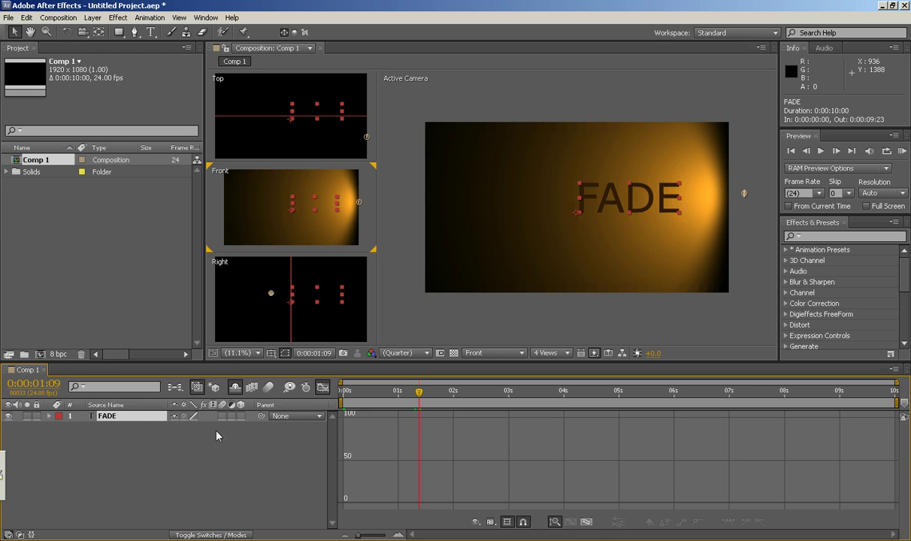
pyautogui.click(49, 416)
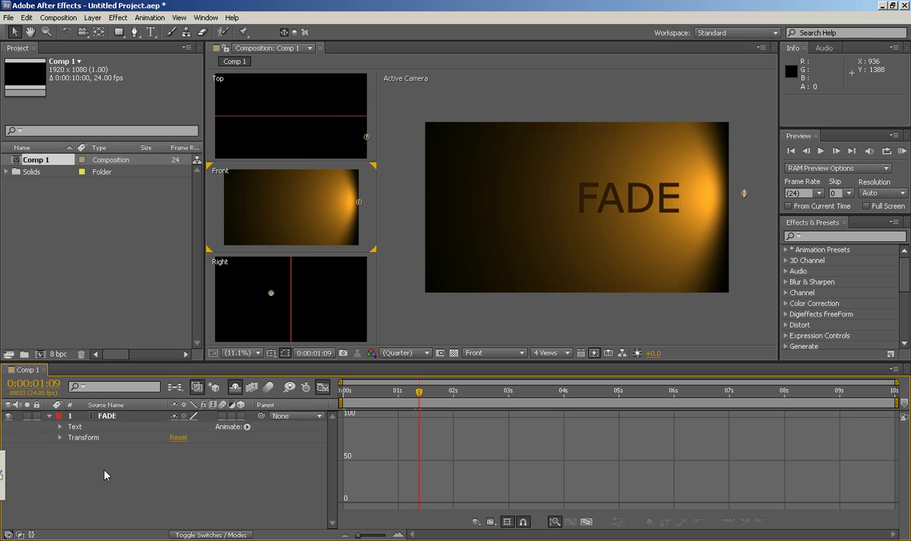
pyautogui.click(59, 438)
pyautogui.click(60, 438)
pyautogui.click(60, 427)
pyautogui.click(59, 426)
# Apply the Gaussian Blur effect from the Blur & Sharpen category to the FADE text layer.
pyautogui.click(786, 282)
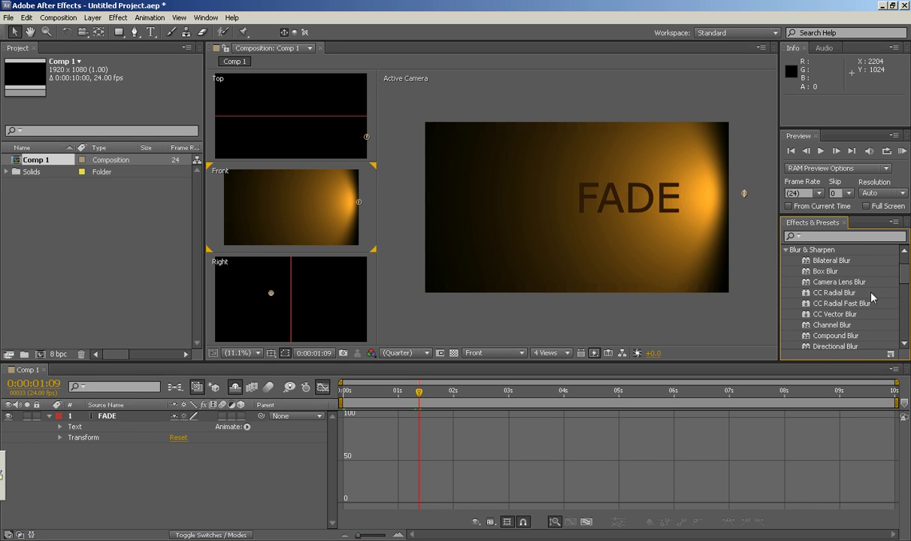
pyautogui.scroll(-4, 865, 278)
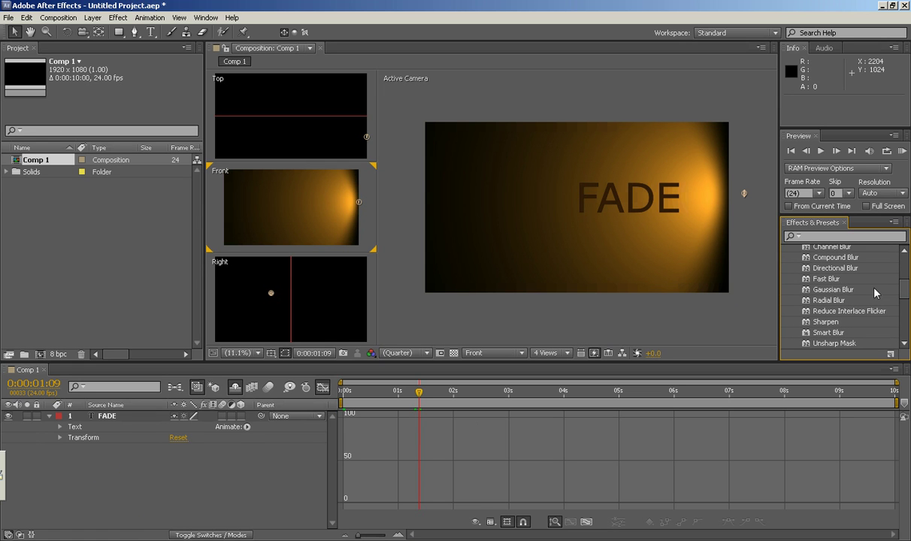
pyautogui.moveTo(905, 285); pyautogui.dragTo(904, 303)
pyautogui.moveTo(815, 281); pyautogui.dragTo(732, 292)
pyautogui.moveTo(641, 237); pyautogui.dragTo(662, 200)
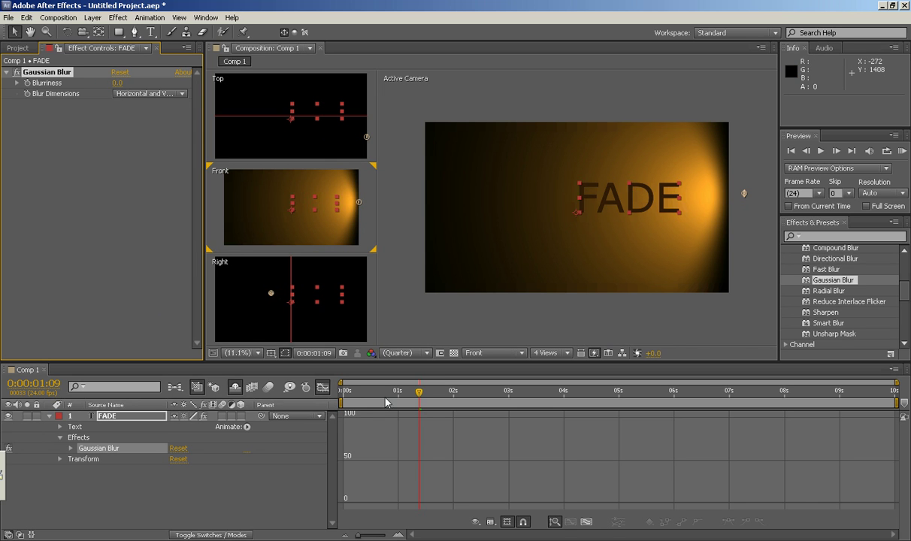
# Add a Blurriness keyframe at 0:00:01:09 and switch the timeline from the Graph Editor to layer bars.
pyautogui.click(28, 83)
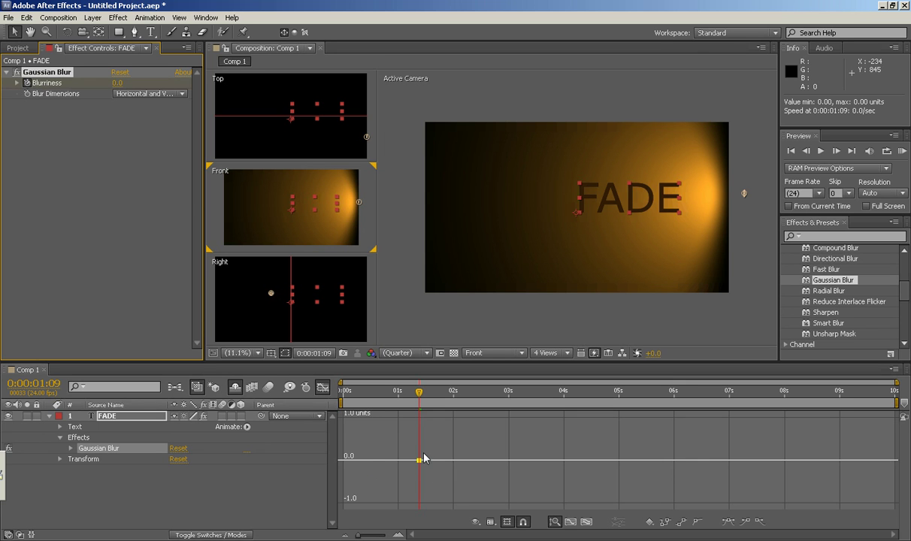
pyautogui.click(319, 388)
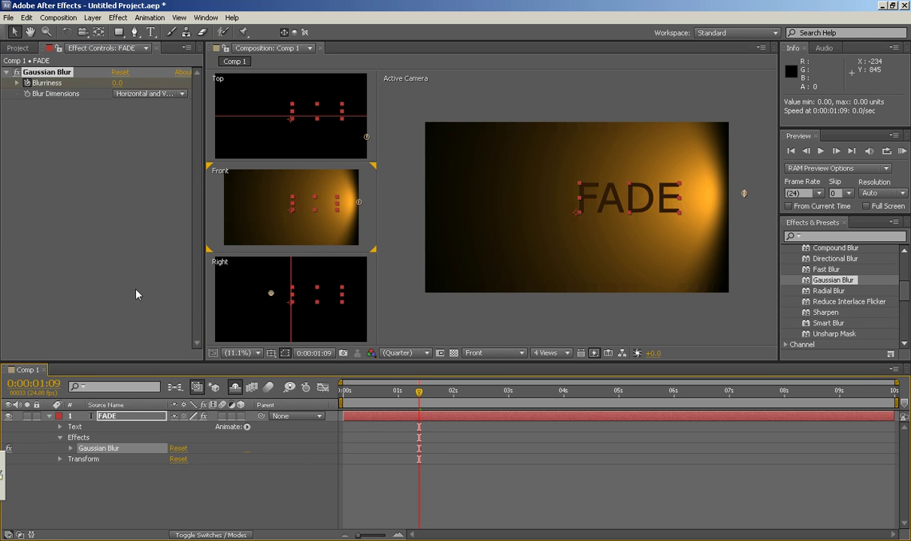
pyautogui.click(322, 388)
pyautogui.click(322, 389)
# Set the Gaussian Blur's Blurriness to 100.3 at 0:00:00:00 and expand the effect to show its keyframes.
pyautogui.moveTo(419, 397); pyautogui.dragTo(343, 393)
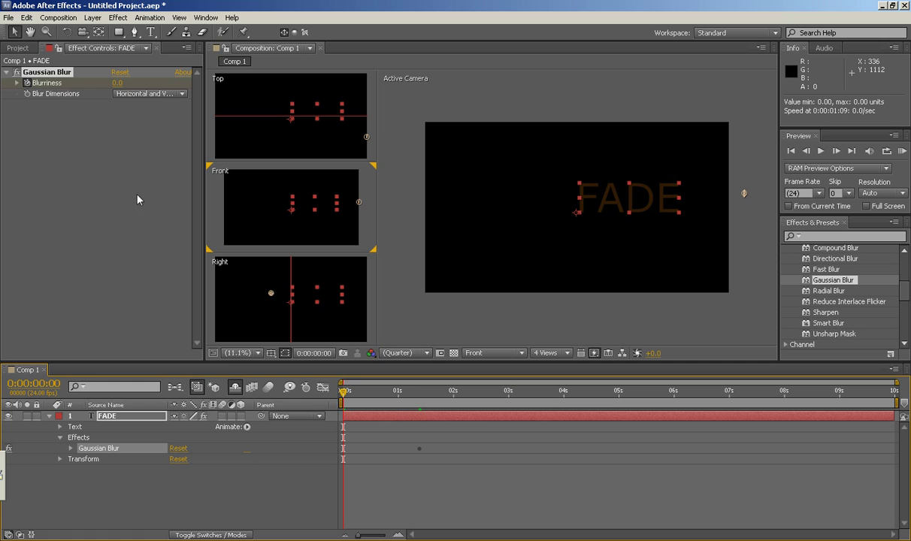
pyautogui.moveTo(114, 83); pyautogui.dragTo(130, 85)
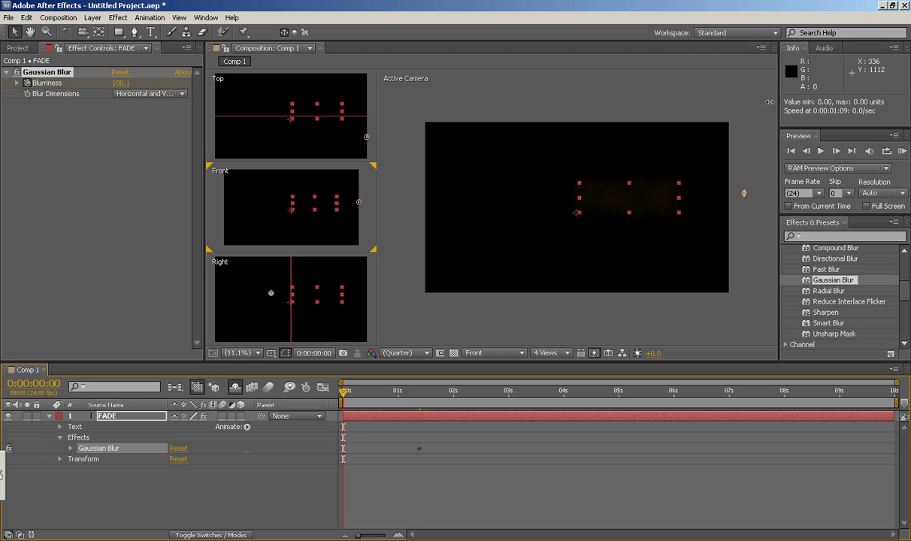
pyautogui.moveTo(770, 102); pyautogui.dragTo(771, 101)
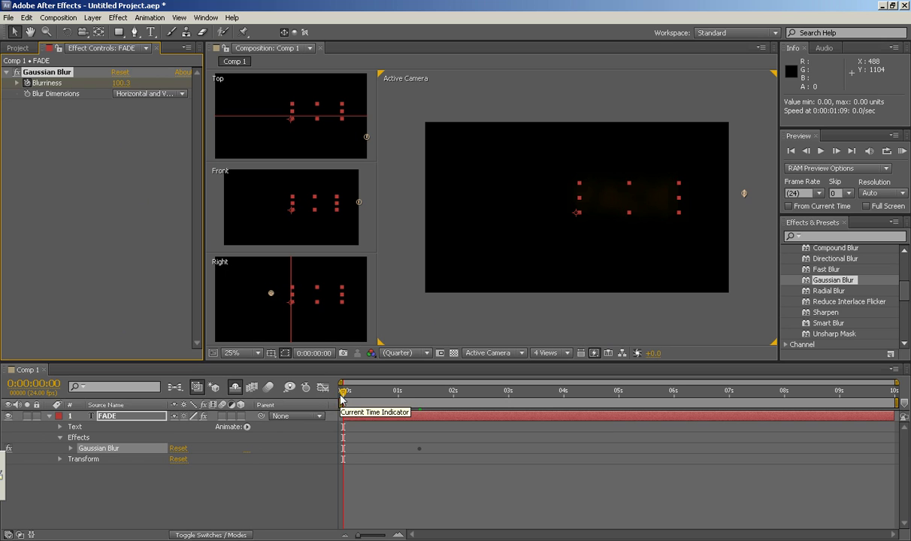
pyautogui.click(72, 448)
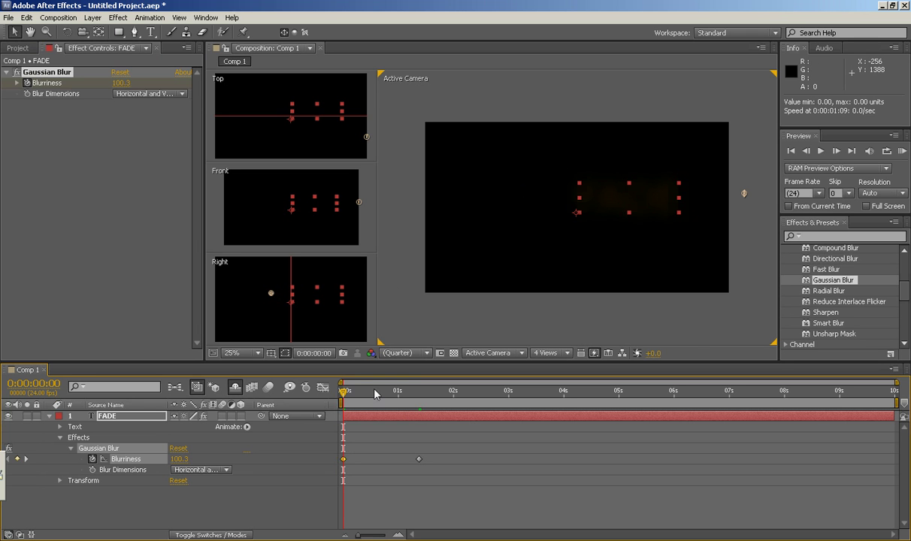
# Preview the text's blur animation from the first frame and scrub to 0:00:01:01 to check the sharpening.
pyautogui.moveTo(343, 394)
pyautogui.mouseDown()
pyautogui.moveTo(422, 397)
pyautogui.moveTo(331, 395)
pyautogui.mouseUp()
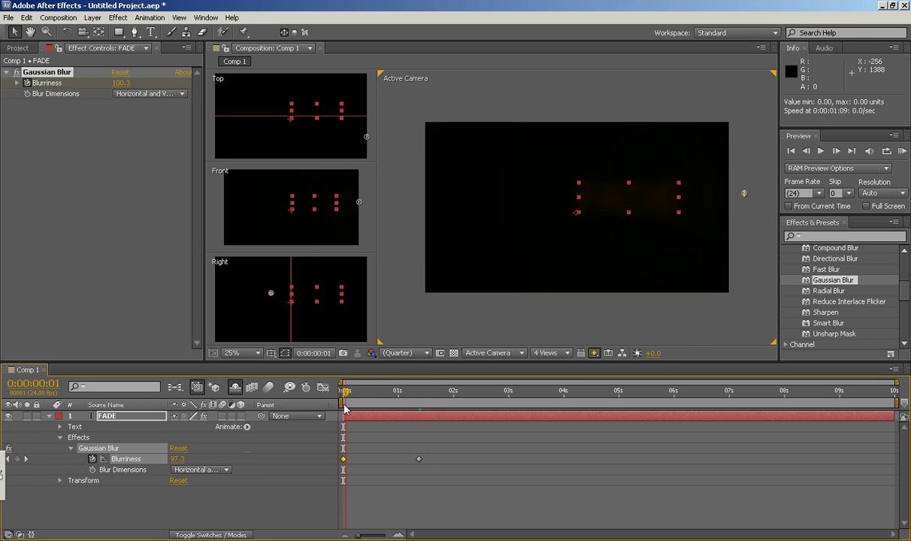
pyautogui.click(828, 150)
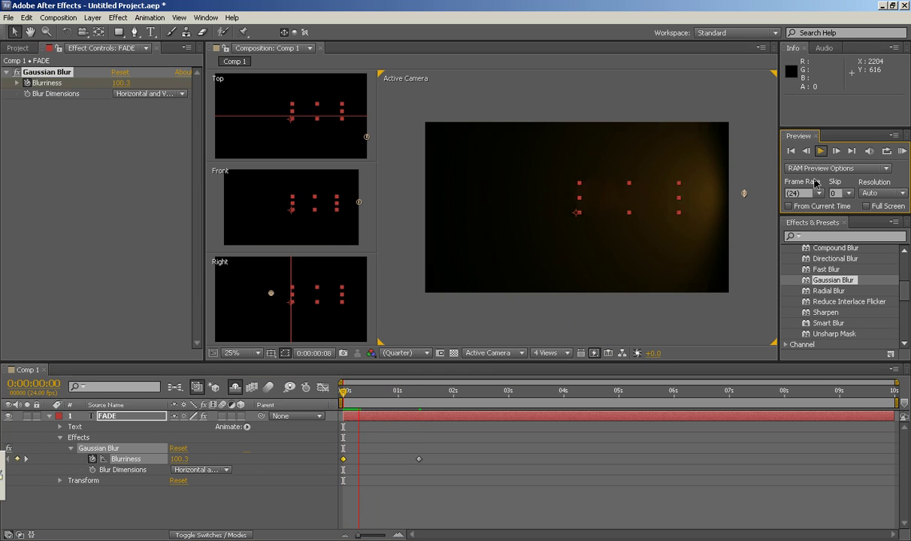
pyautogui.click(822, 153)
pyautogui.moveTo(439, 389); pyautogui.dragTo(319, 388)
pyautogui.click(819, 151)
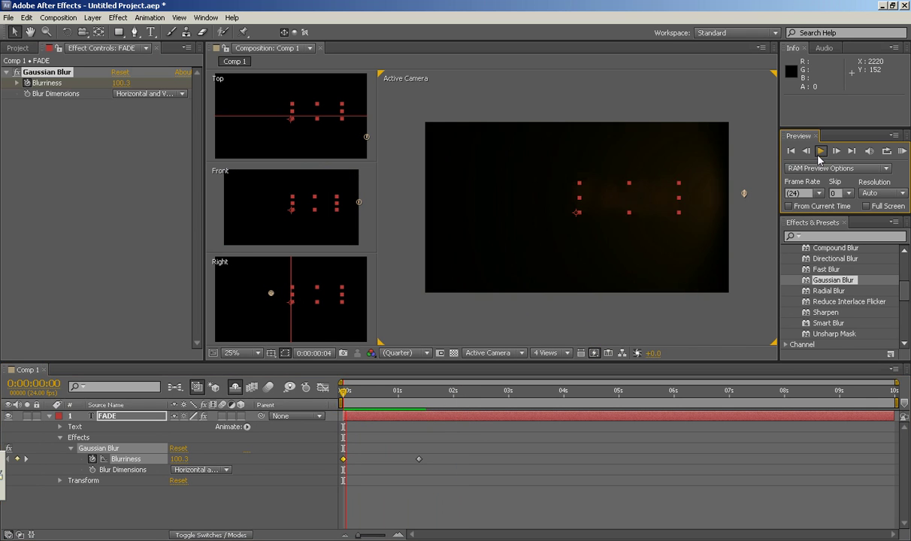
pyautogui.click(822, 153)
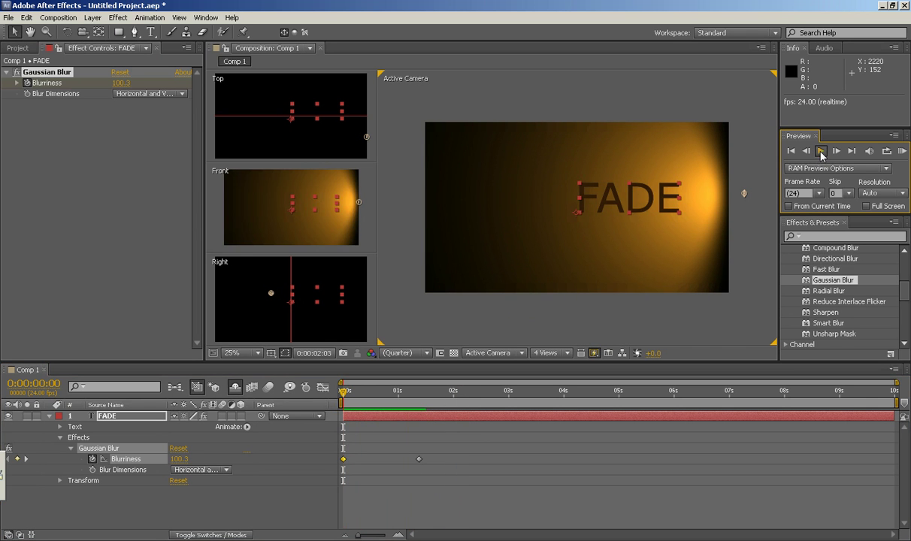
pyautogui.moveTo(374, 391); pyautogui.dragTo(401, 412)
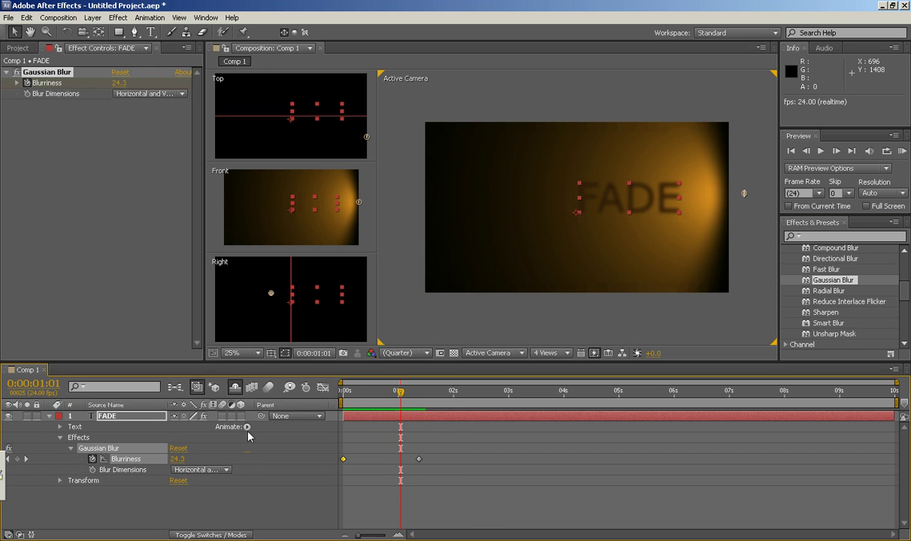
# Show the Blurriness curve in the Graph Editor and apply Easy Ease to its first keyframe at 0:00:00:00.
pyautogui.click(322, 388)
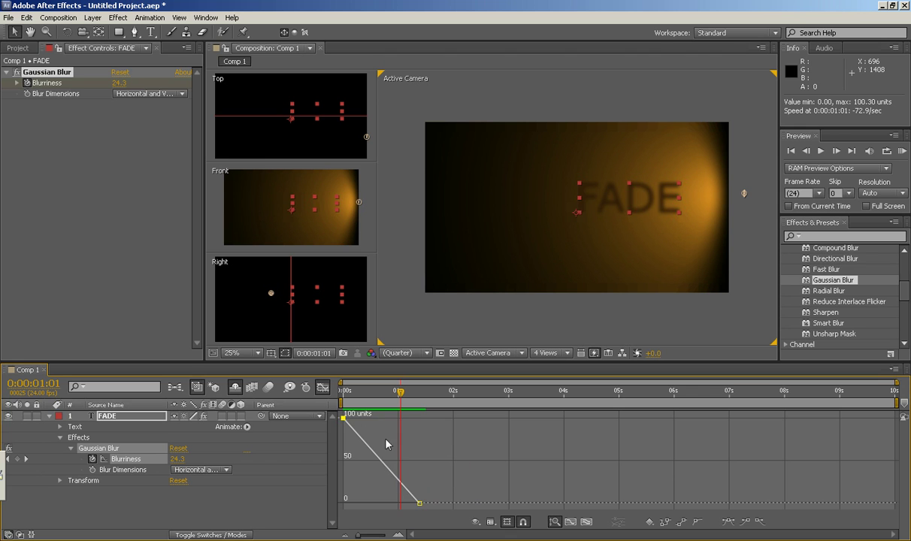
pyautogui.rightClick(348, 422)
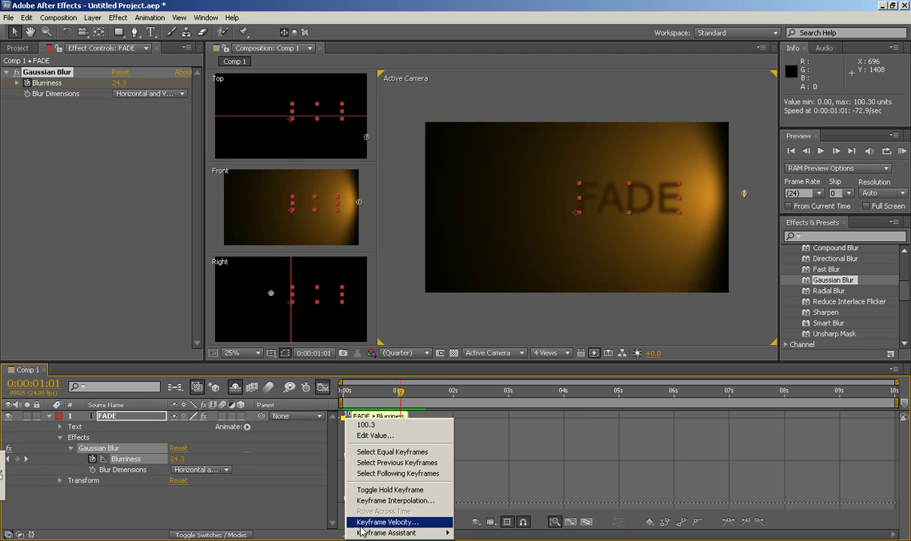
pyautogui.moveTo(391, 533)
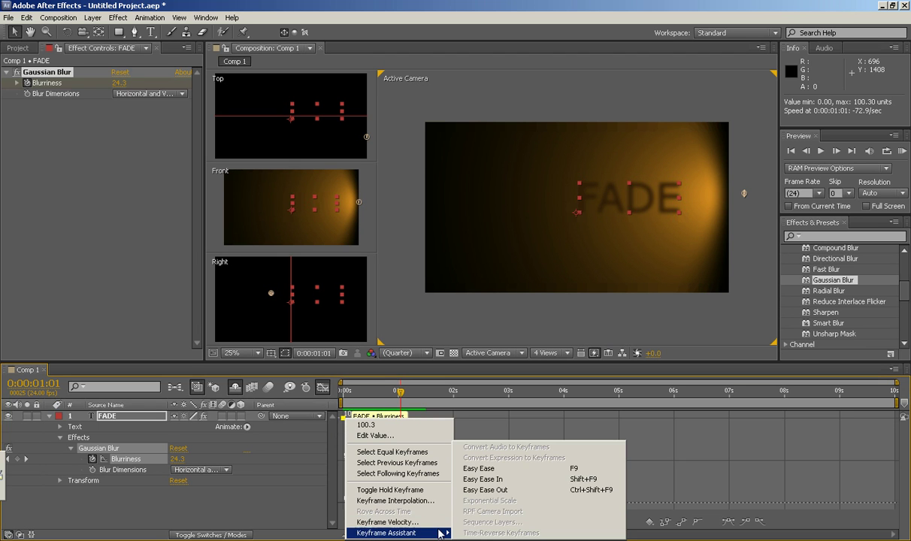
pyautogui.click(485, 481)
pyautogui.rightClick(345, 419)
pyautogui.moveTo(404, 533)
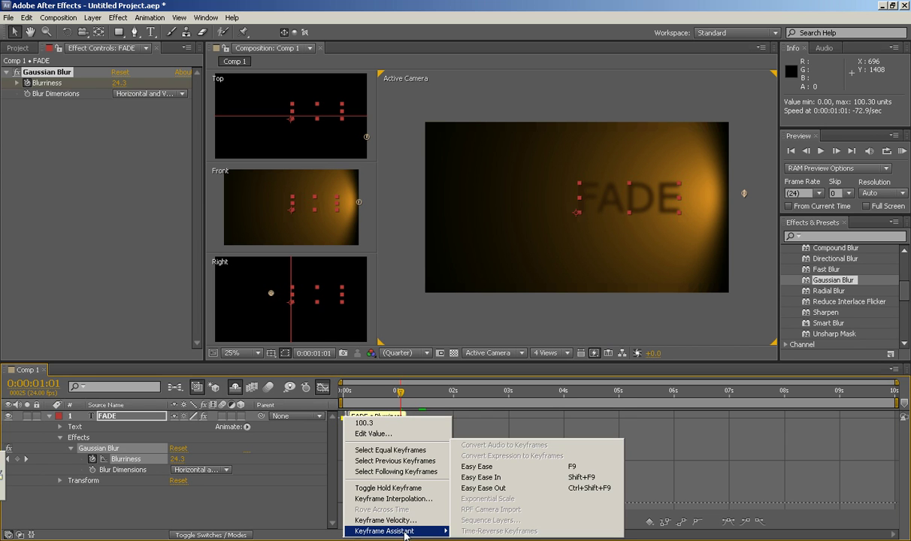
pyautogui.click(442, 467)
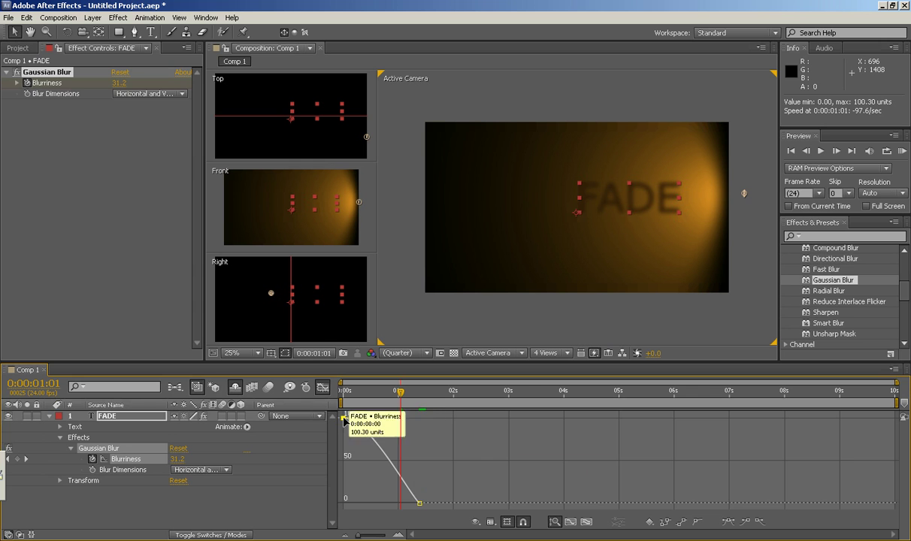
# Apply Easy Ease In to the last Blurriness keyframe at 0:00:01:09.
pyautogui.rightClick(418, 504)
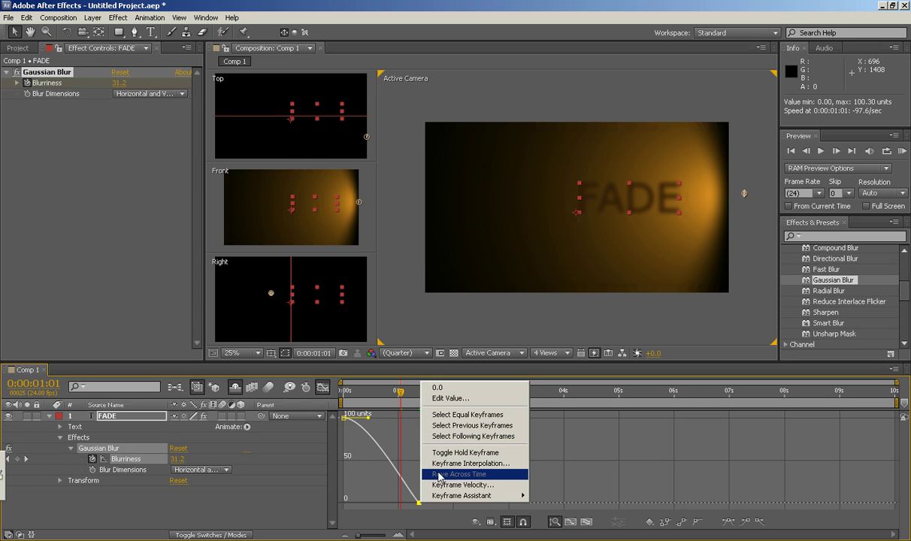
pyautogui.moveTo(440, 496)
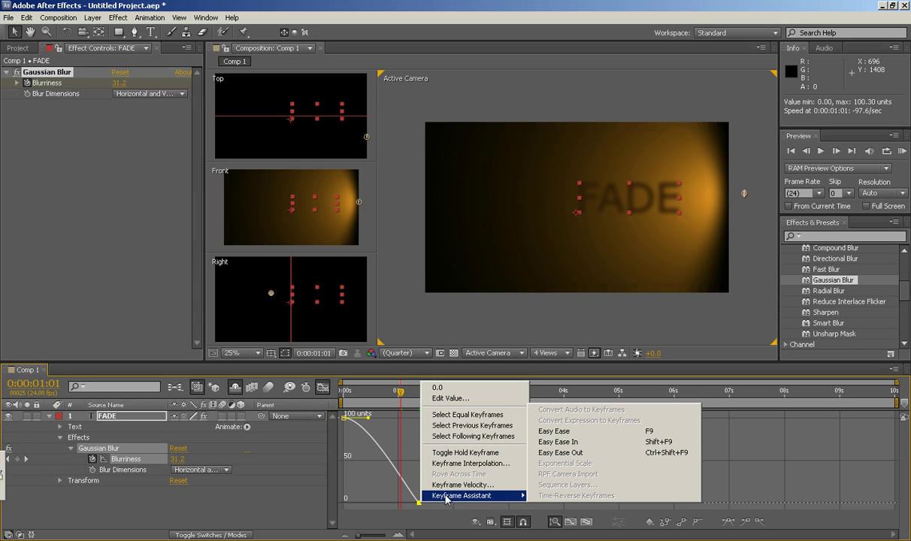
pyautogui.click(545, 444)
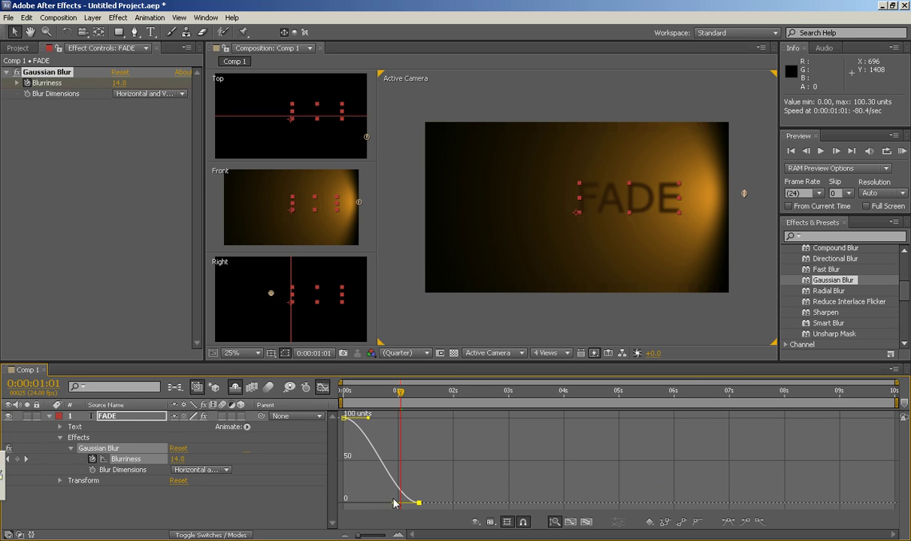
# Lengthen and tilt the Bezier handles of both Blurriness keyframes to form a steeper S-shaped curve with a gentle ending.
pyautogui.click(371, 422)
pyautogui.click(343, 418)
pyautogui.moveTo(369, 418); pyautogui.dragTo(395, 442)
pyautogui.moveTo(392, 504); pyautogui.dragTo(365, 481)
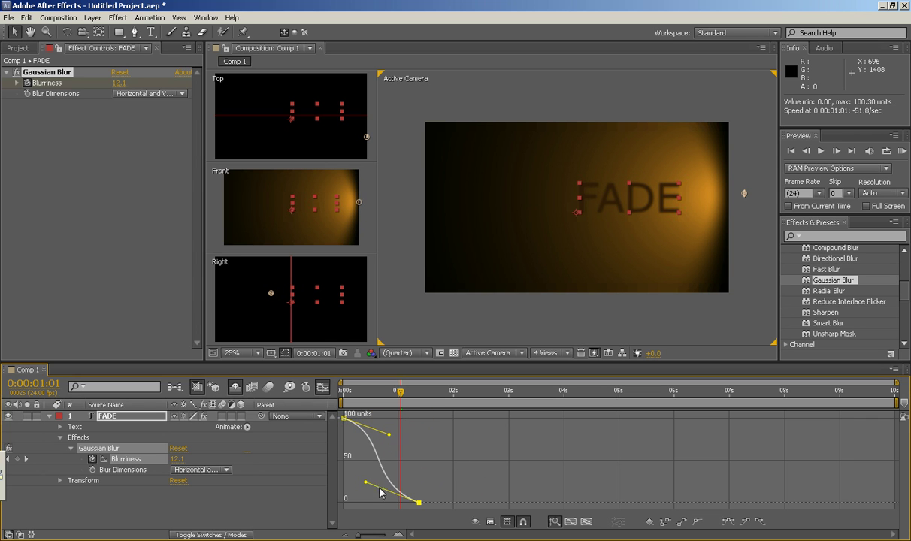
pyautogui.moveTo(366, 481); pyautogui.dragTo(364, 496)
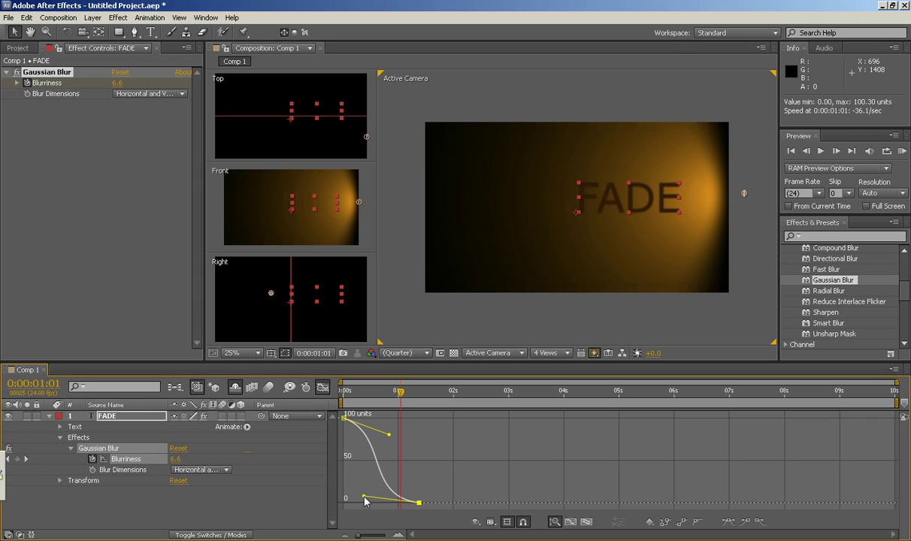
# Preview the eased blur animation twice from the start of the composition to check how the text sharpens.
pyautogui.moveTo(401, 393); pyautogui.dragTo(343, 391)
pyautogui.click(822, 150)
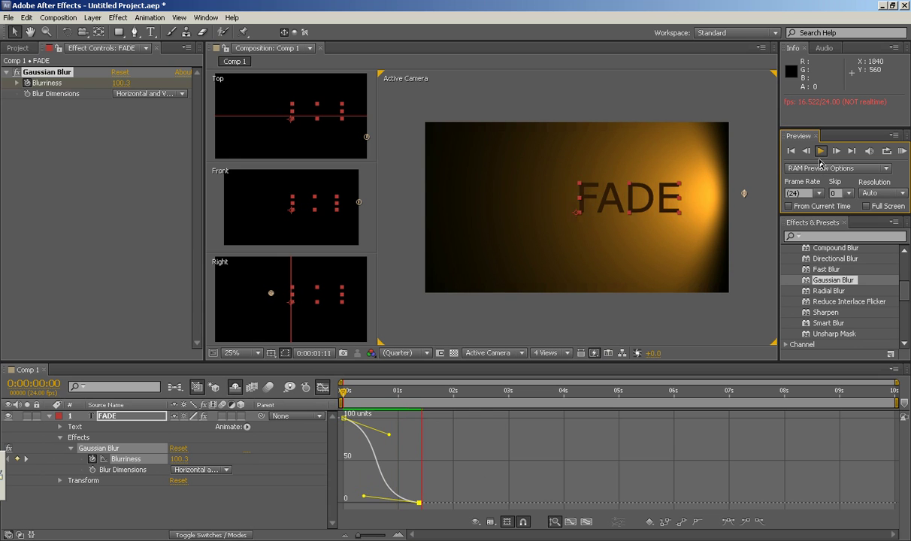
pyautogui.click(821, 152)
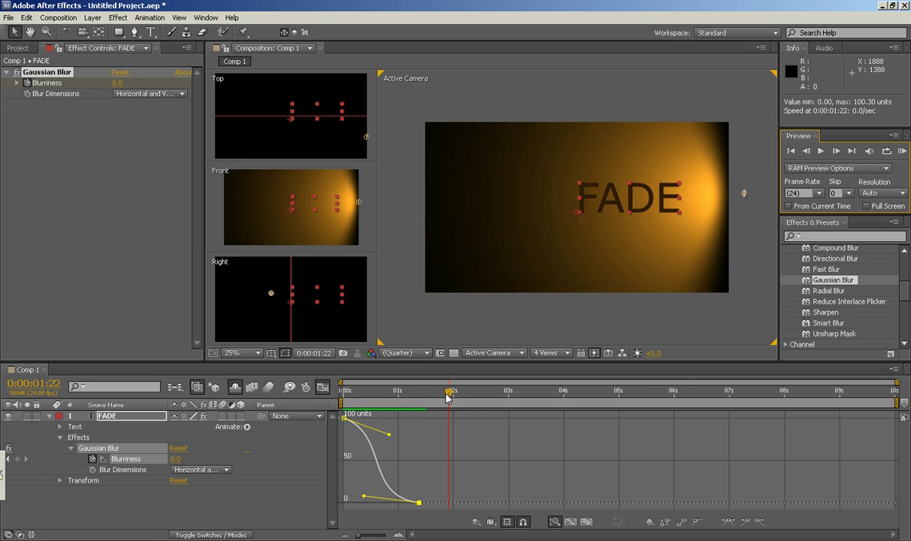
pyautogui.click(347, 392)
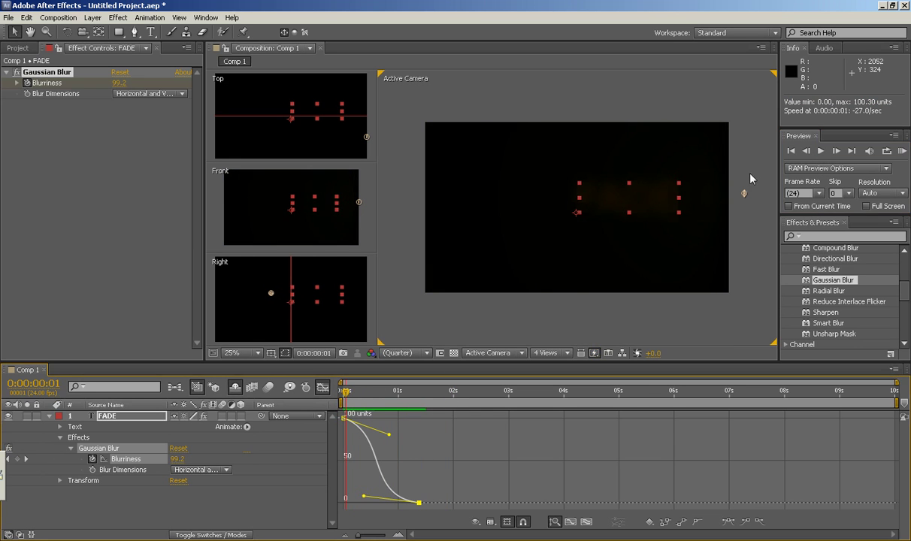
pyautogui.click(820, 151)
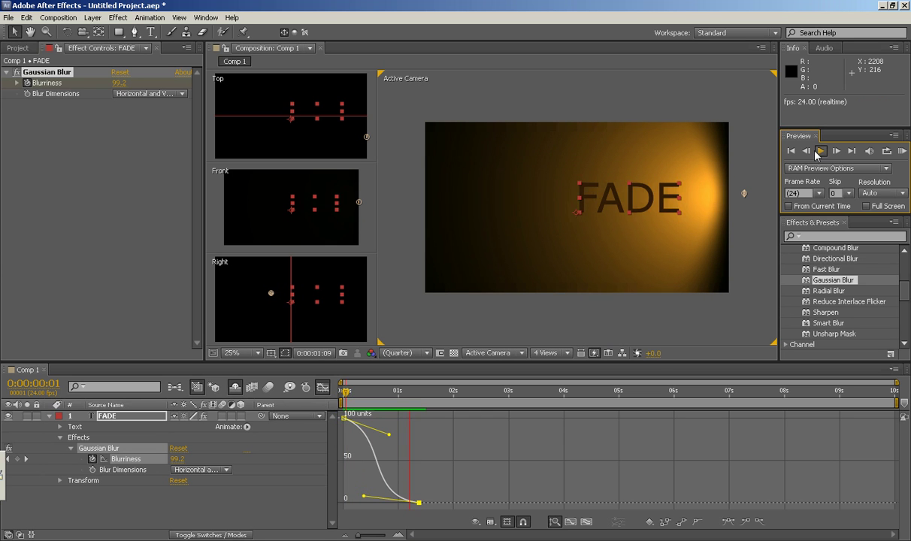
pyautogui.click(684, 267)
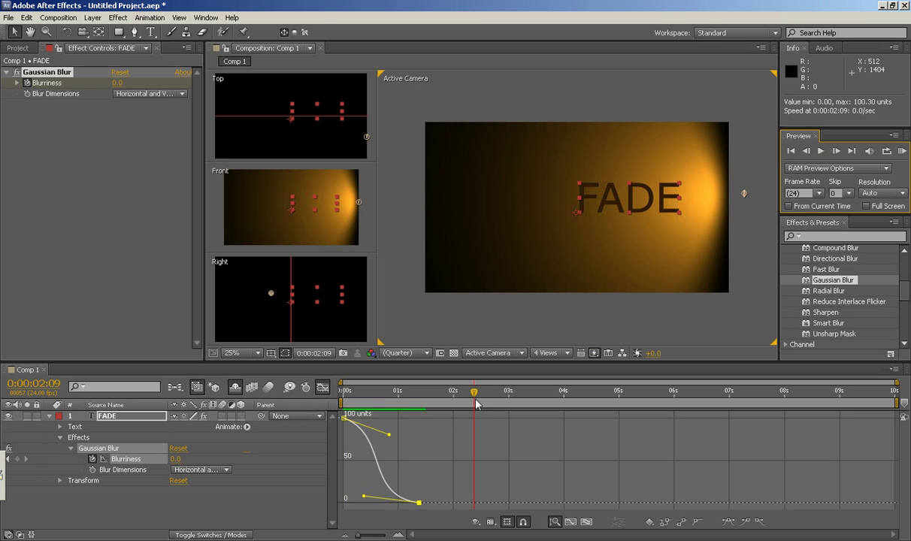
# Collapse the Gaussian Blur properties in the timeline and move the playhead to 0:00:01:08.
pyautogui.click(346, 391)
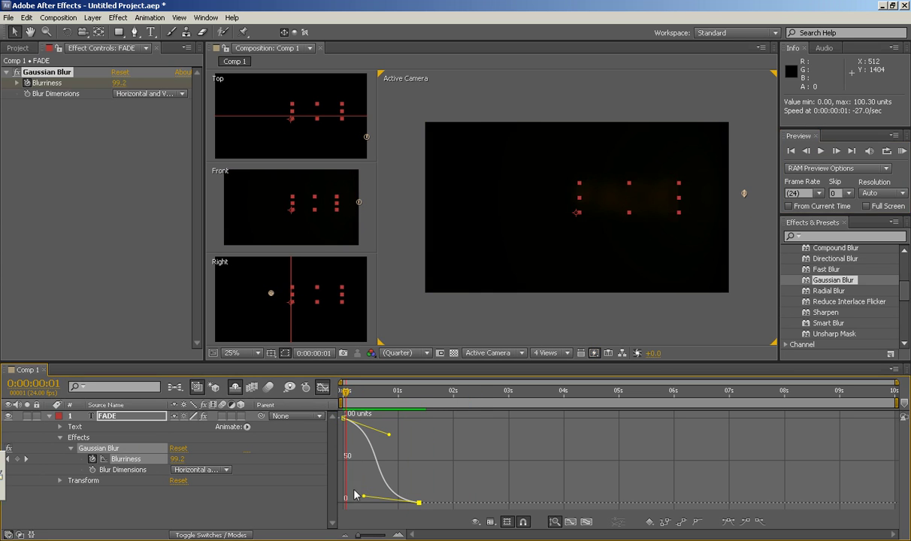
pyautogui.click(72, 449)
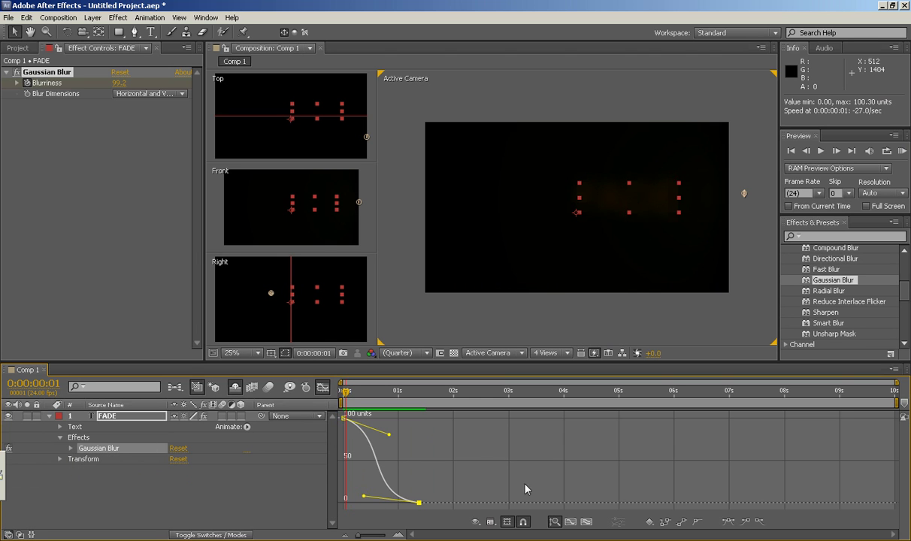
pyautogui.moveTo(344, 393); pyautogui.dragTo(417, 393)
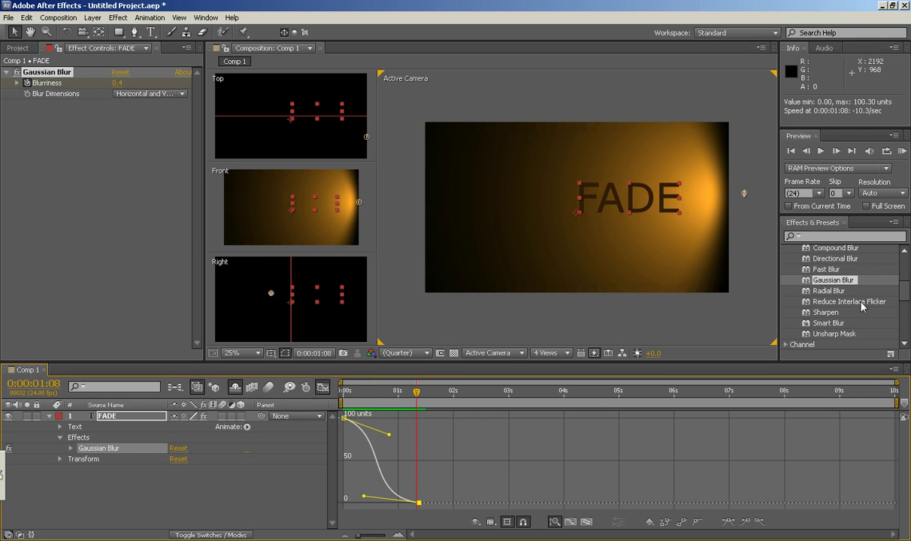
# Collapse the Blur & Sharpen effects category and search the effects for "colo".
pyautogui.scroll(4, 895, 291)
pyautogui.click(786, 283)
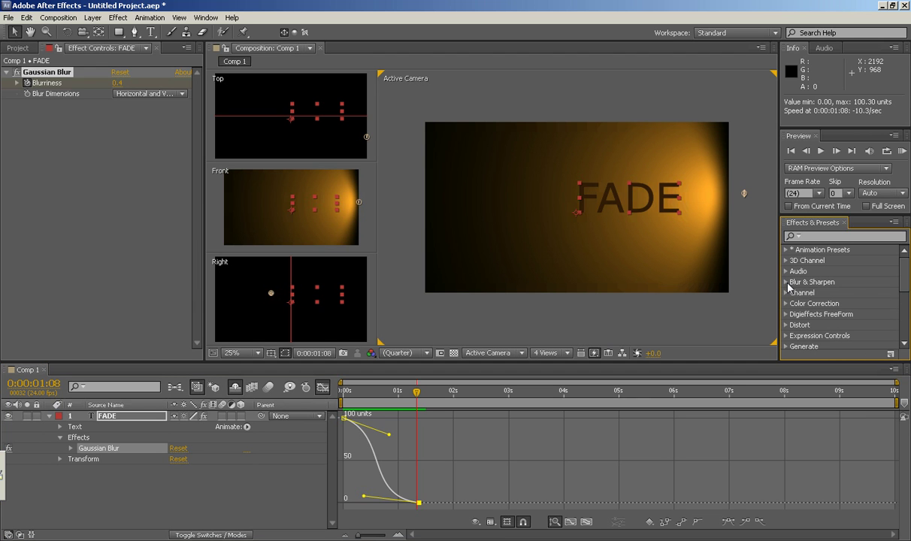
pyautogui.click(813, 235)
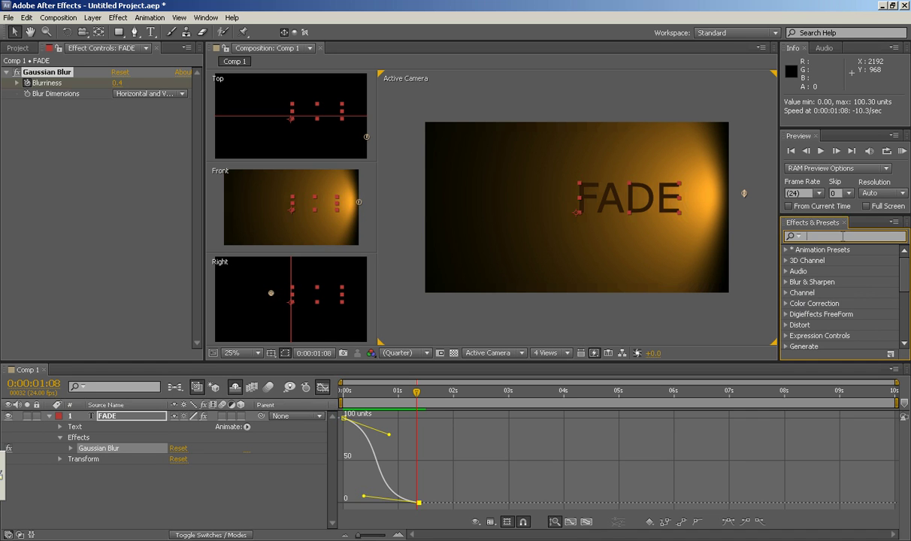
pyautogui.write('co')
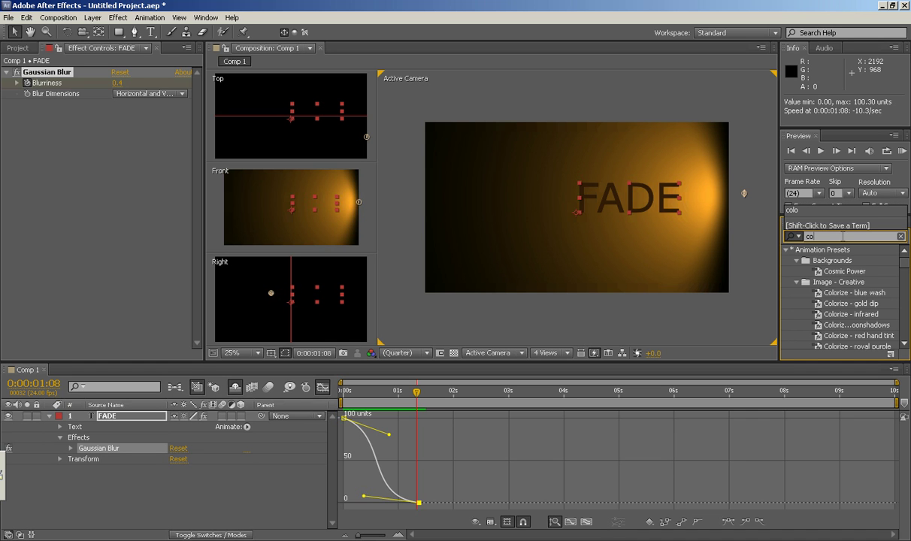
pyautogui.write('lo')
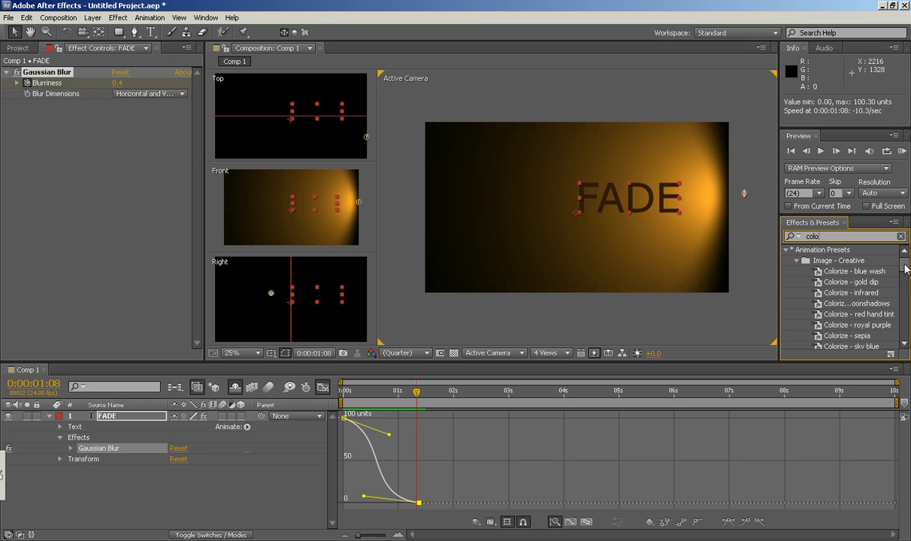
# Find Colorama among the Color Correction effects and apply it to the FADE text.
pyautogui.scroll(-3, 906, 270)
pyautogui.scroll(2, 907, 272)
pyautogui.scroll(-3, 907, 277)
pyautogui.scroll(-2, 905, 282)
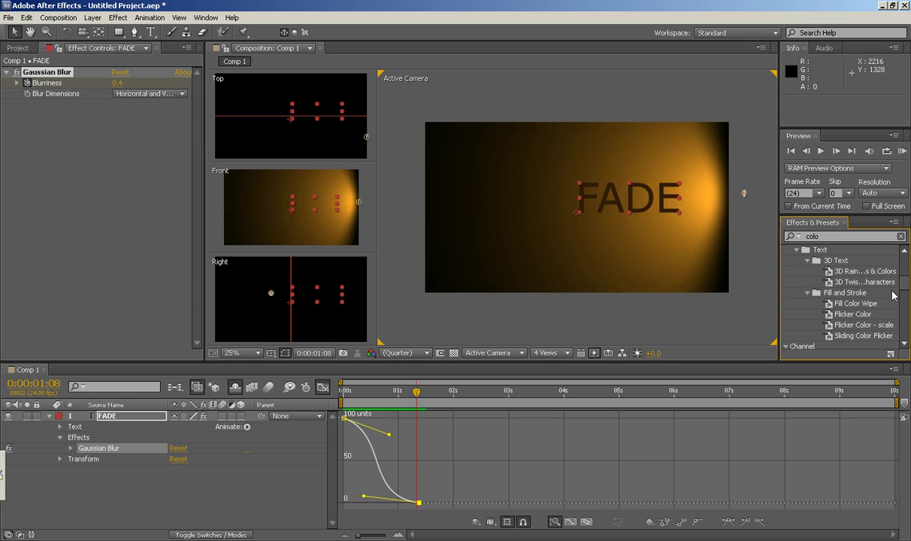
pyautogui.scroll(-3, 904, 299)
pyautogui.scroll(-4, 904, 298)
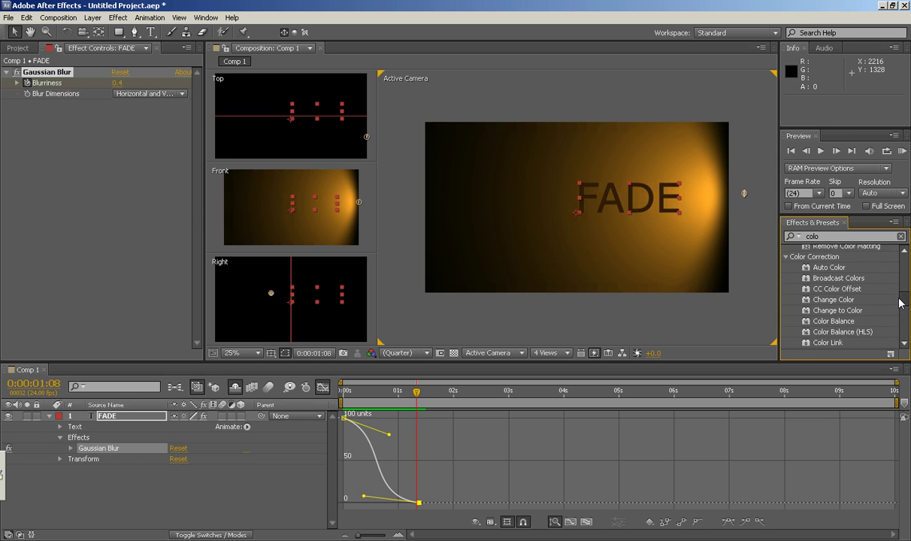
pyautogui.scroll(-1, 901, 312)
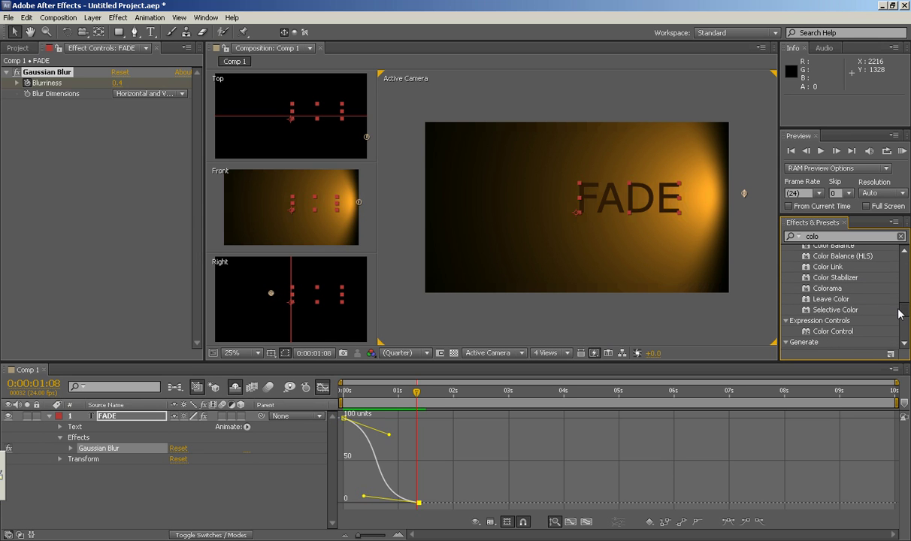
pyautogui.moveTo(898, 310); pyautogui.dragTo(898, 308)
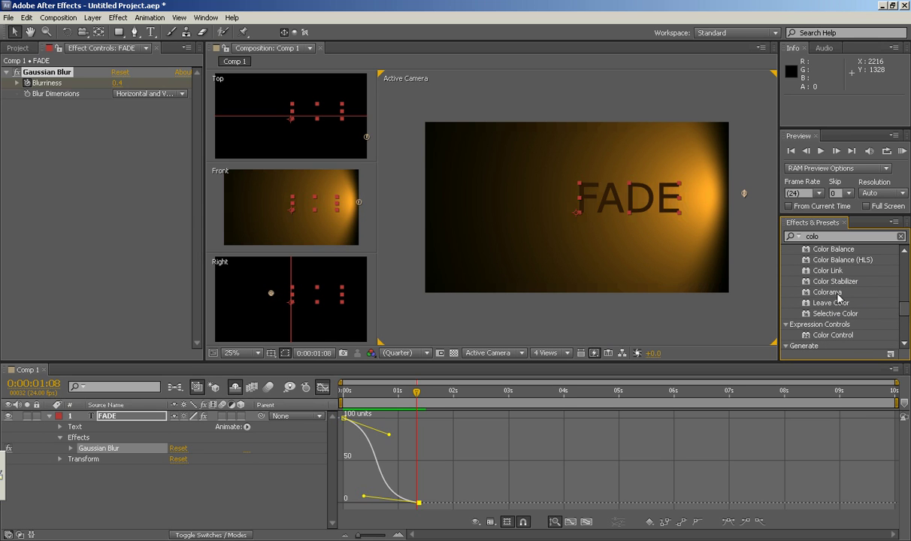
pyautogui.moveTo(824, 294); pyautogui.dragTo(649, 196)
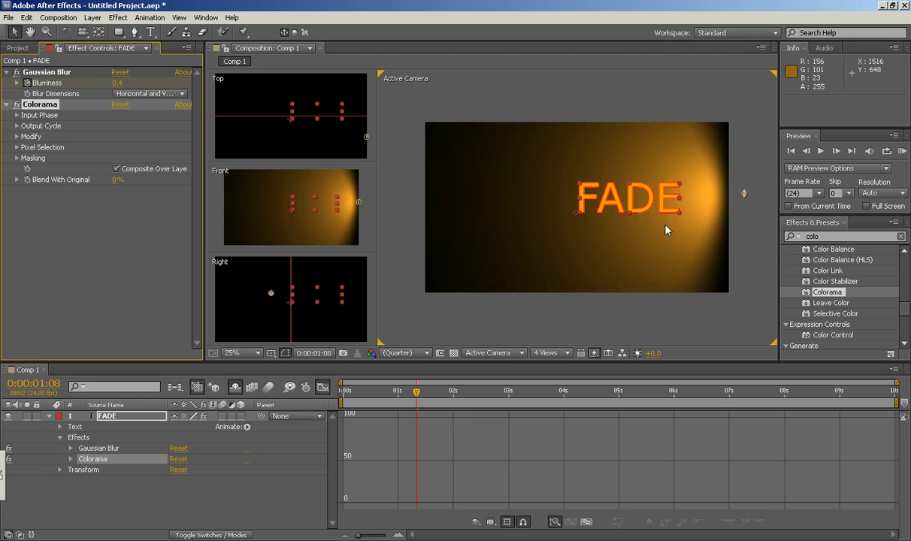
# Scrub to the first frame and forward to 0:00:01:09 to check how Colorama affects the blurred text.
pyautogui.click(414, 393)
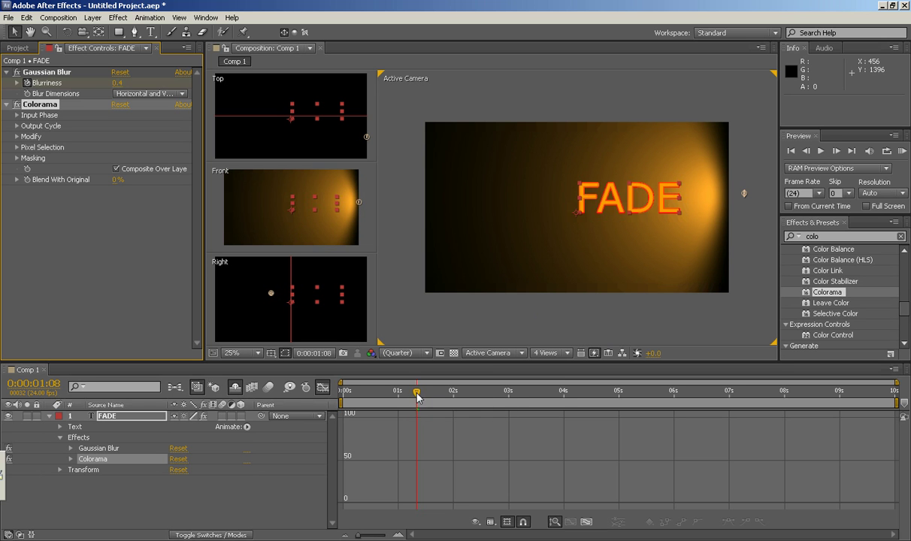
pyautogui.moveTo(406, 400); pyautogui.dragTo(339, 399)
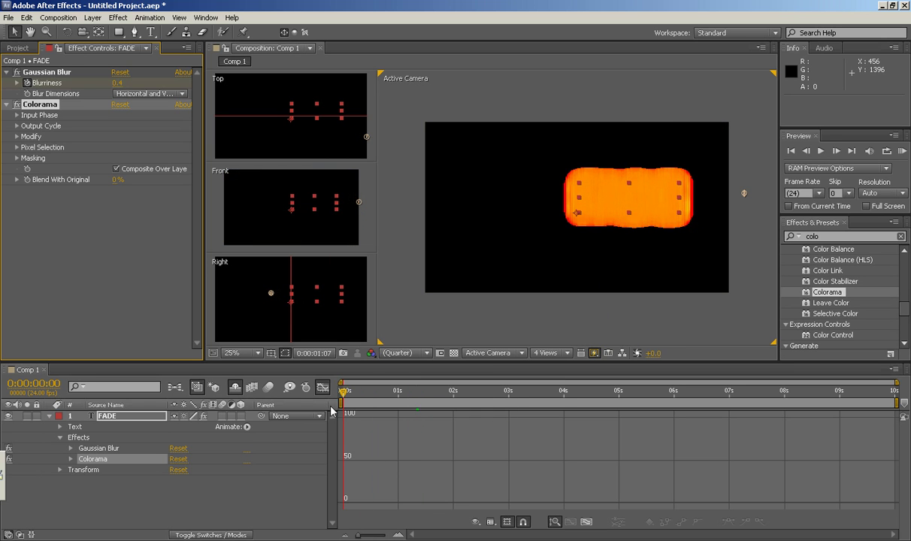
pyautogui.moveTo(346, 409); pyautogui.dragTo(420, 436)
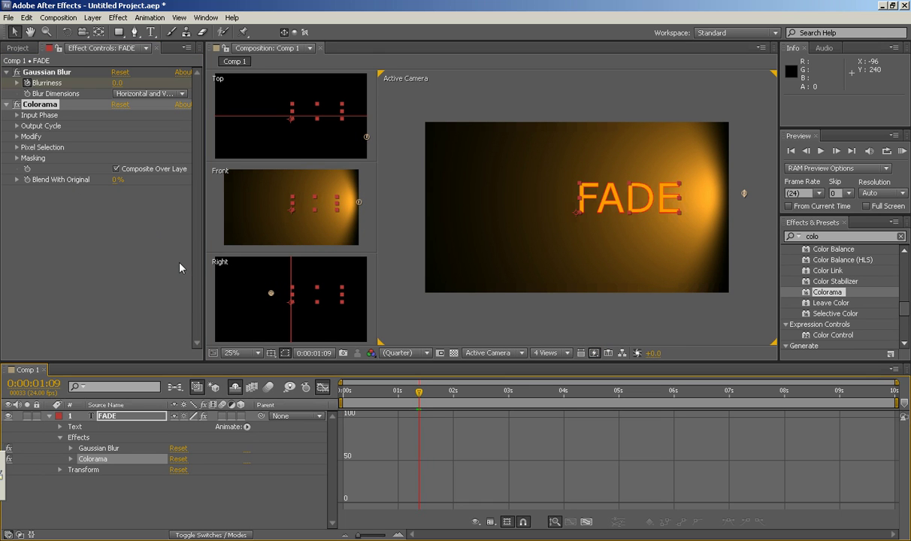
# Add a Colorama Blend With Original keyframe at 0:00:01:09 and reveal it in the layer bar view.
pyautogui.click(28, 179)
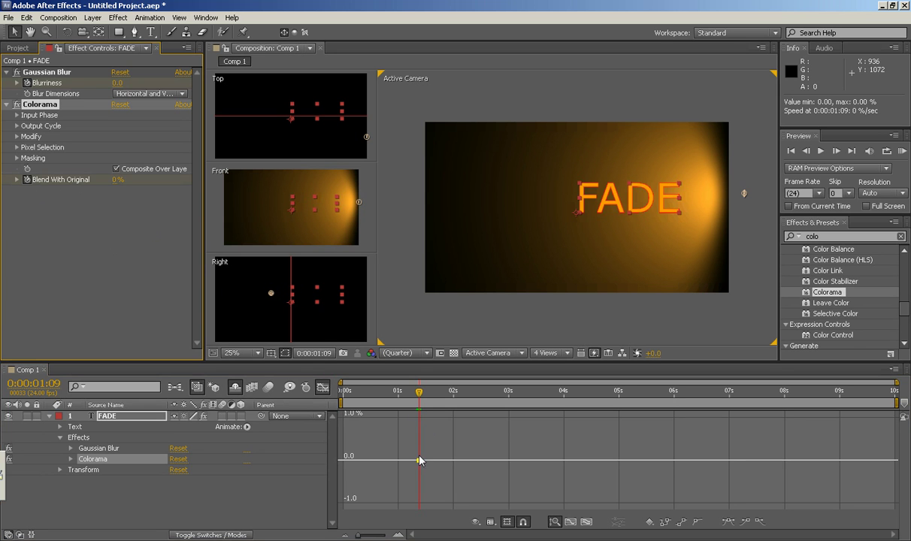
pyautogui.click(322, 386)
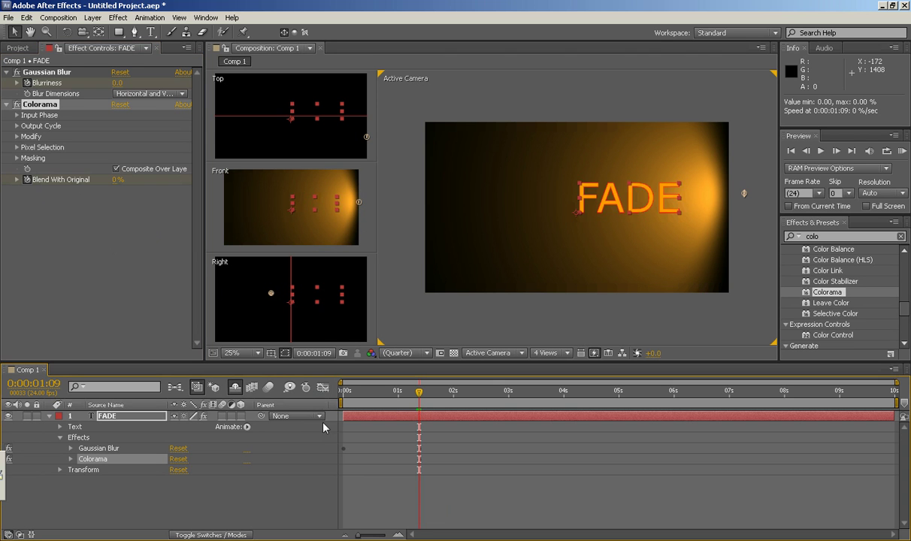
pyautogui.click(71, 459)
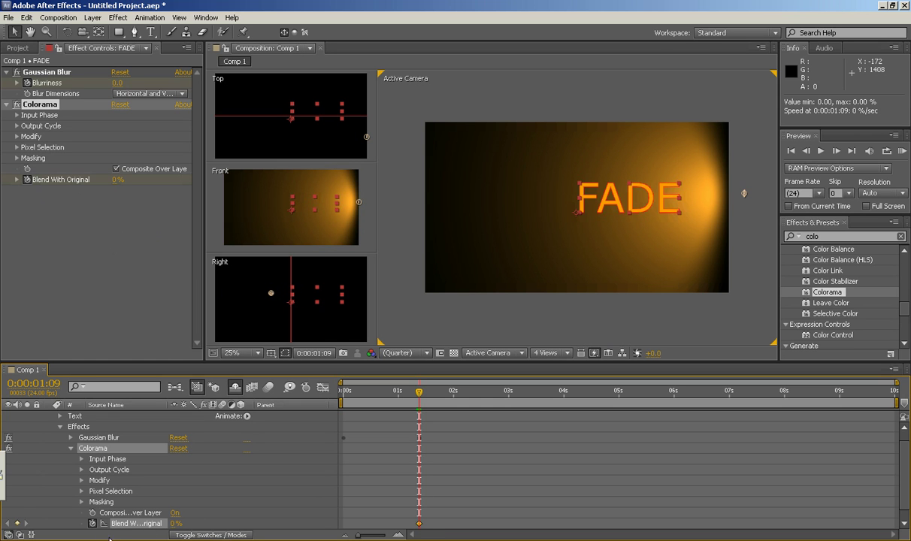
# Set Colorama's Blend With Original to 100% at 0:00:00:00.
pyautogui.moveTo(419, 396); pyautogui.dragTo(320, 385)
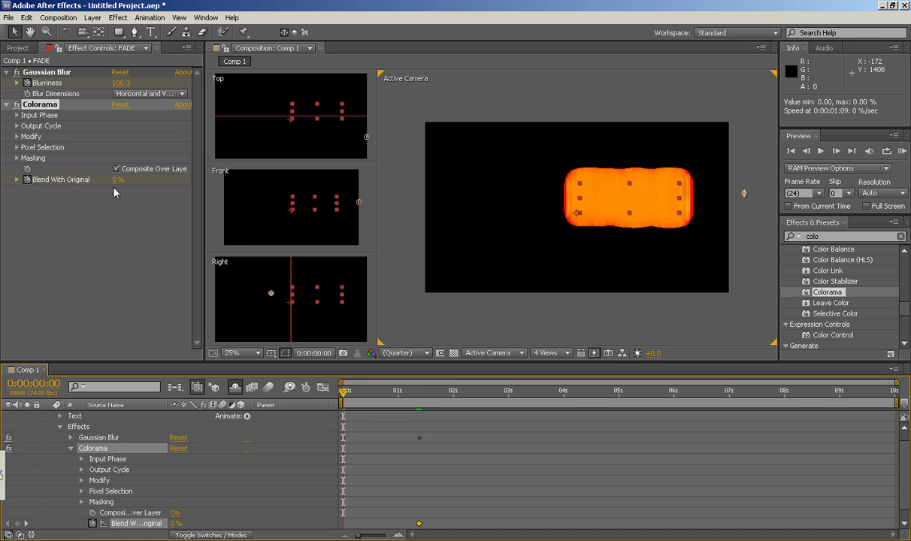
pyautogui.moveTo(116, 180); pyautogui.dragTo(297, 193)
pyautogui.click(298, 192)
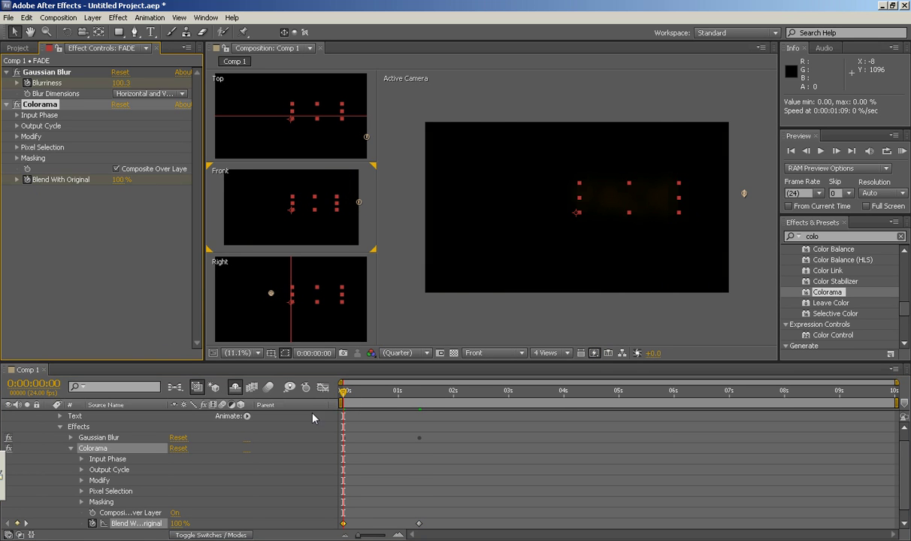
# Set Colorama's Blend With Original to 99% at 0:00:00:22 and scrub one frame on to check the text.
pyautogui.moveTo(344, 392); pyautogui.dragTo(394, 400)
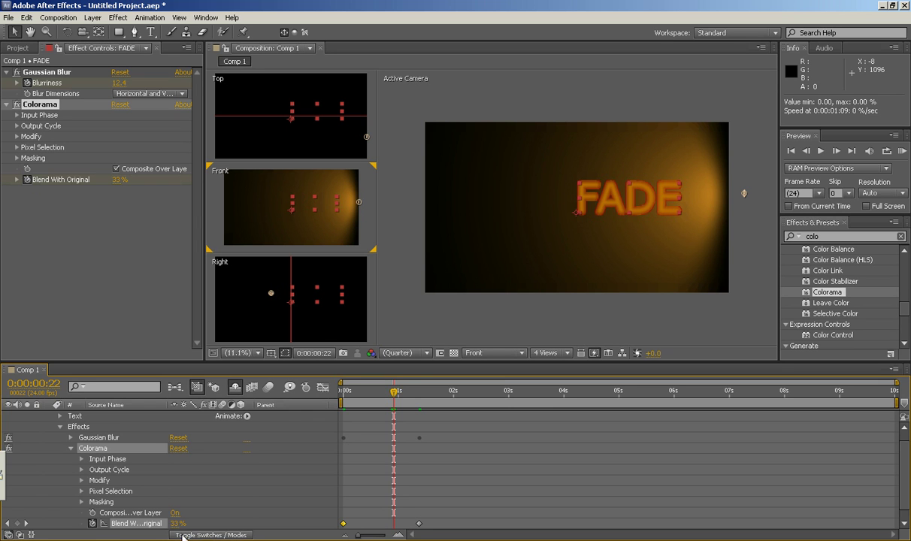
pyautogui.moveTo(175, 530); pyautogui.dragTo(227, 520)
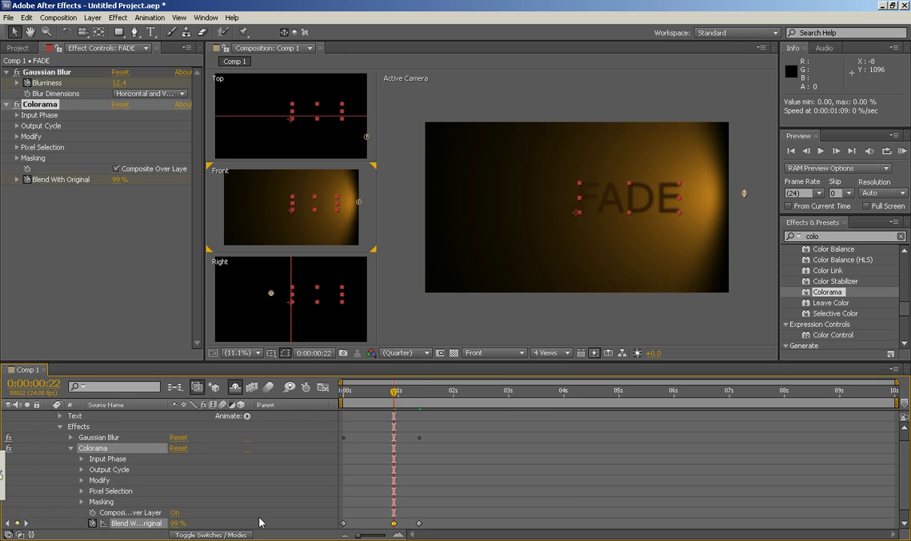
pyautogui.click(400, 392)
pyautogui.moveTo(402, 397); pyautogui.dragTo(397, 437)
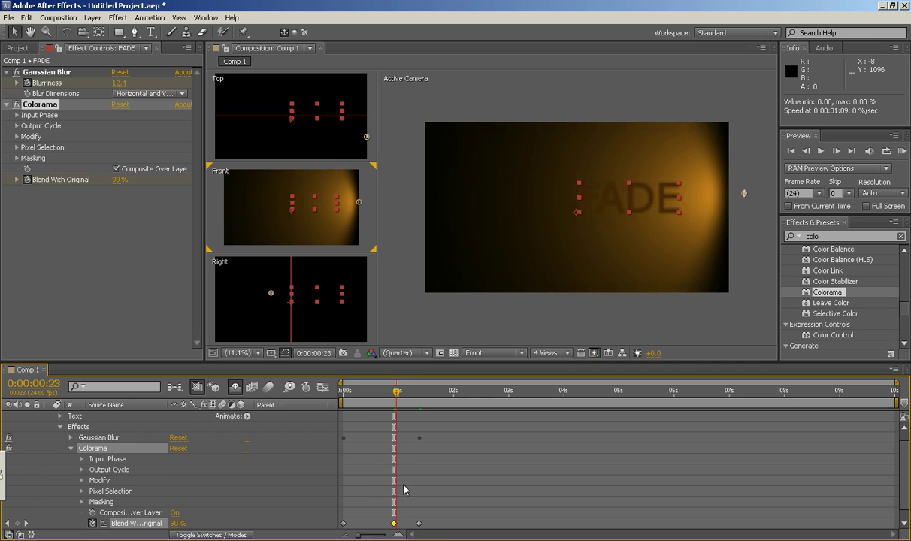
# Move the last Blend With Original keyframe to 0:00:01:18 and scrub to 0:00:01:00 to check the slower color change.
pyautogui.click(420, 524)
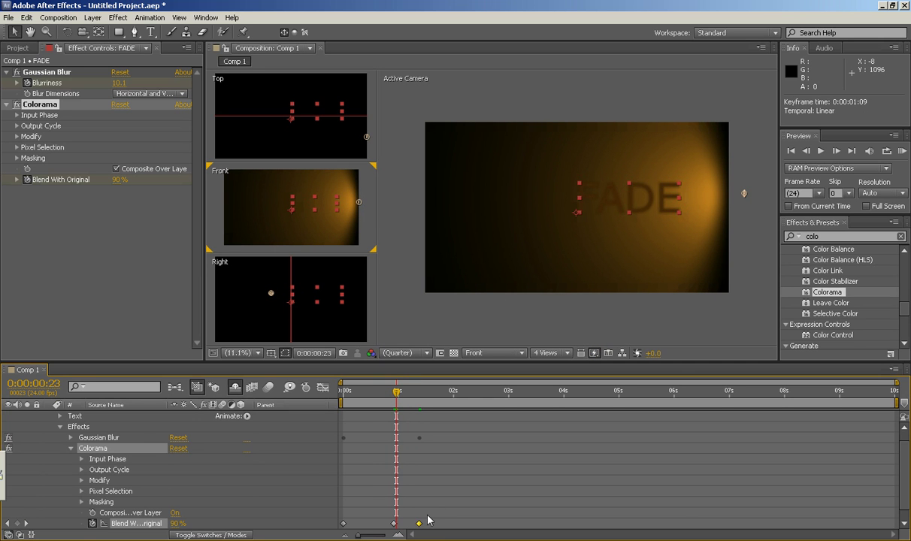
pyautogui.moveTo(420, 525); pyautogui.dragTo(439, 525)
pyautogui.moveTo(397, 392); pyautogui.dragTo(398, 421)
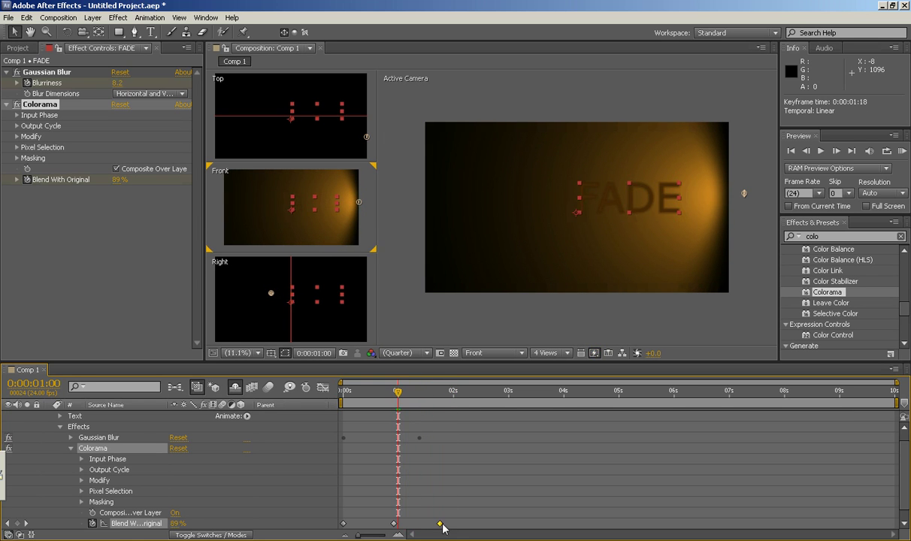
# Move the last Blend With Original keyframe to just past the 2-second mark and show the property's curve in the graph editor.
pyautogui.moveTo(441, 525); pyautogui.dragTo(456, 524)
pyautogui.click(322, 387)
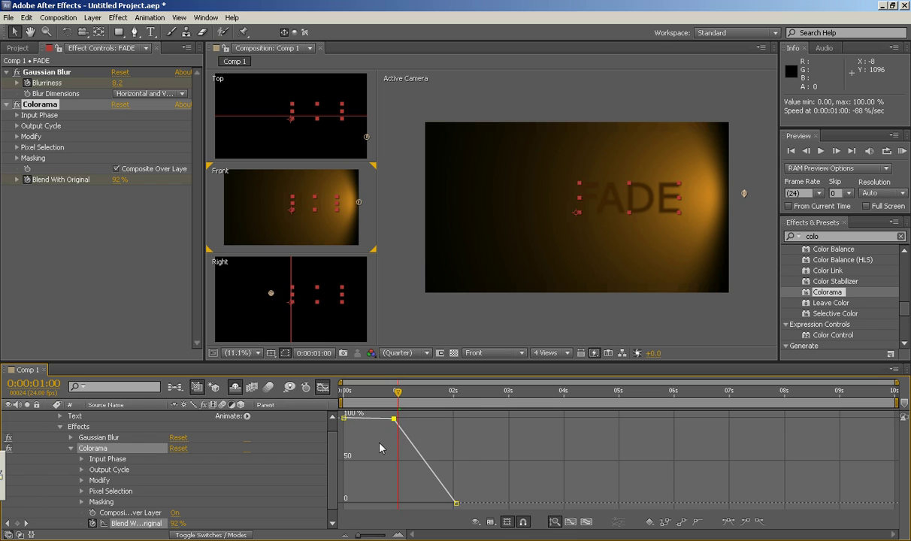
pyautogui.moveTo(395, 422)
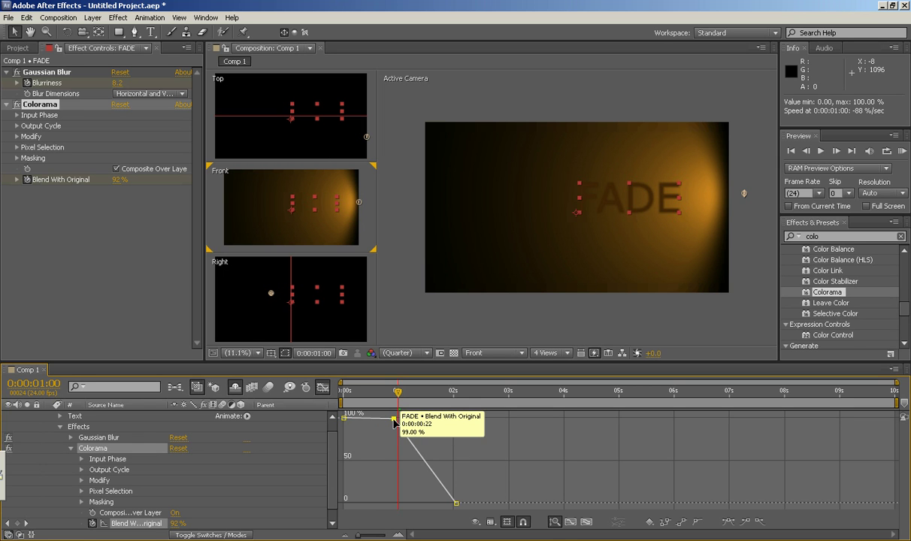
pyautogui.doubleClick(394, 422)
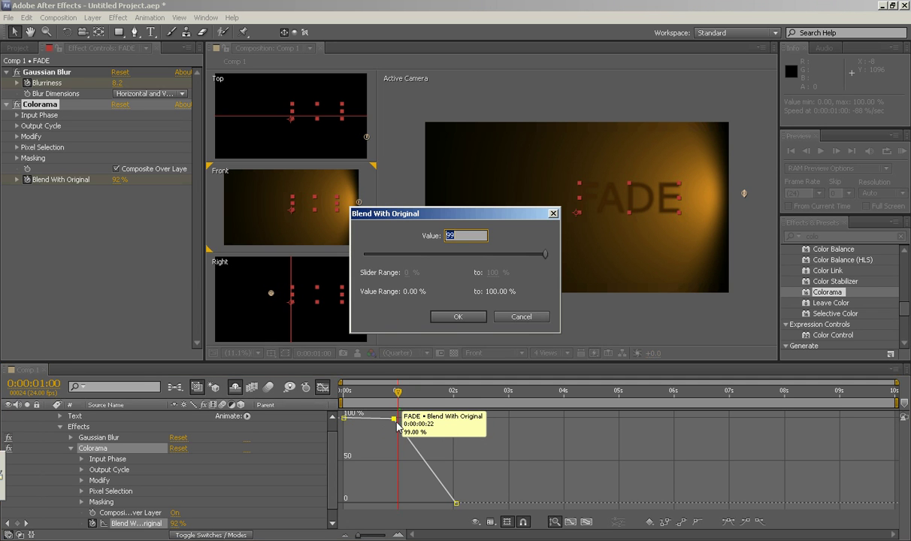
pyautogui.click(515, 316)
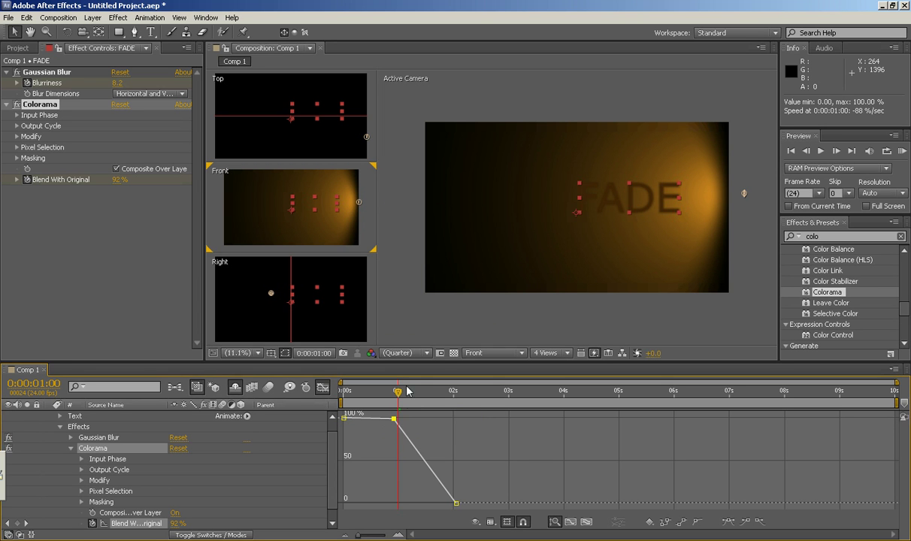
# Apply Easy Ease Out to the Blend With Original keyframe at 0:00:00:22.
pyautogui.rightClick(394, 418)
pyautogui.moveTo(431, 536)
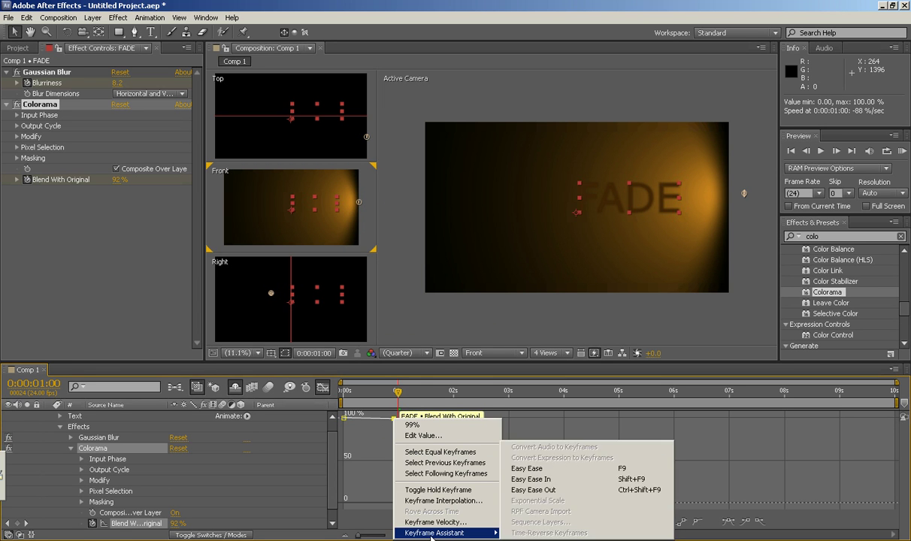
pyautogui.click(521, 490)
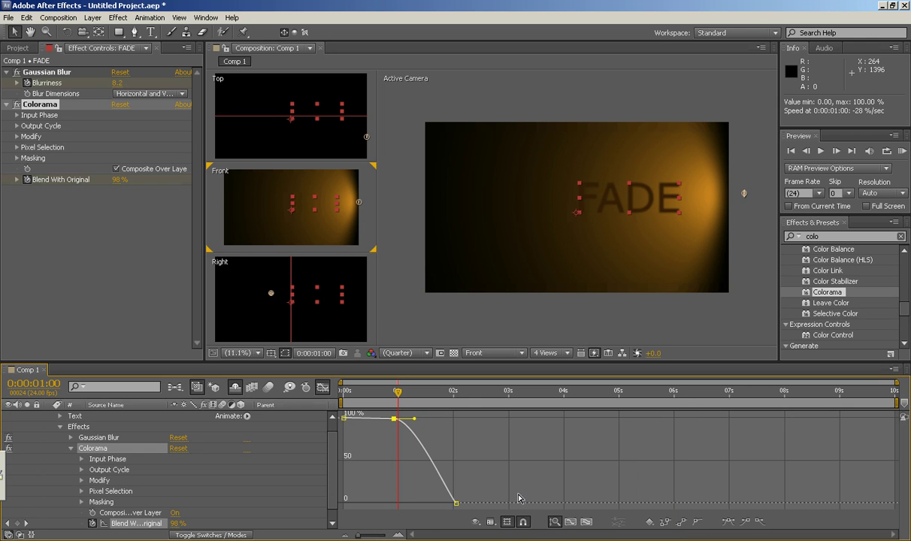
# Try to lengthen the outgoing ease handle of the 0:00:00:22 keyframe on the Blend With Original curve.
pyautogui.moveTo(415, 419); pyautogui.dragTo(426, 420)
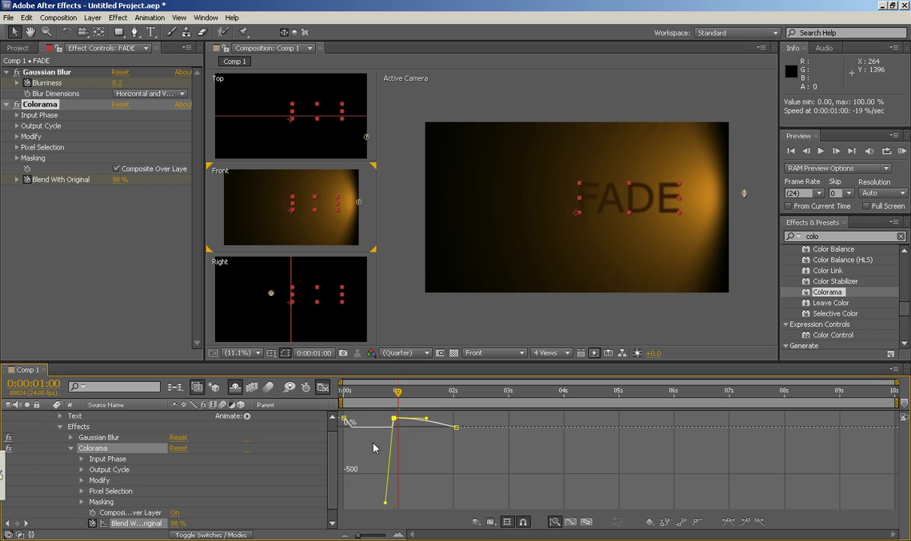
pyautogui.hotkey('ctrl', 'z')
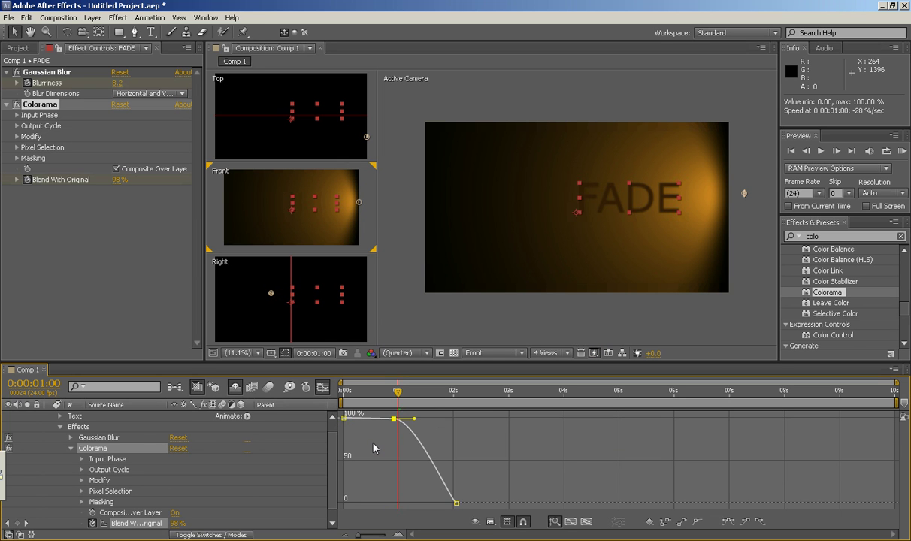
pyautogui.moveTo(414, 419); pyautogui.dragTo(422, 420)
pyautogui.hotkey('ctrl', 'z')
# Play the composition from its start to check the blur, light and eased color change together.
pyautogui.moveTo(397, 396); pyautogui.dragTo(345, 397)
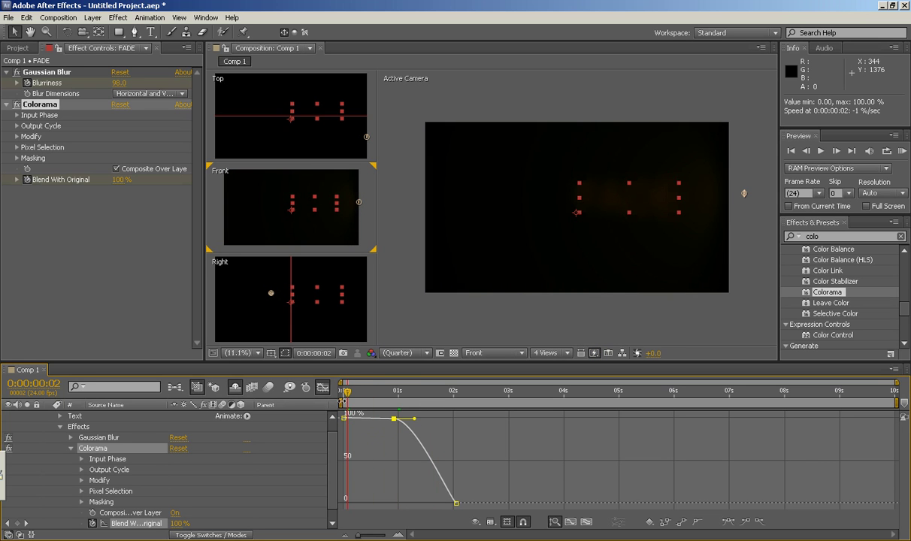
pyautogui.click(823, 152)
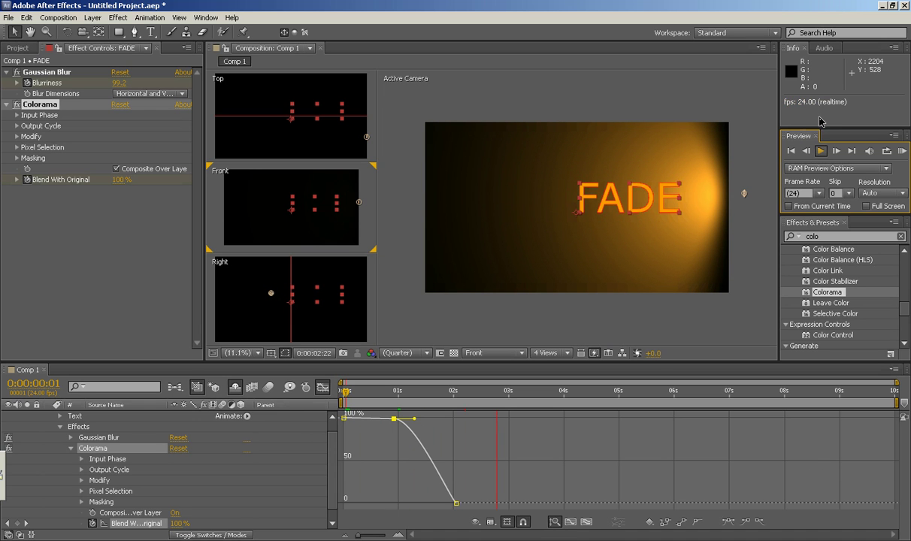
pyautogui.click(821, 153)
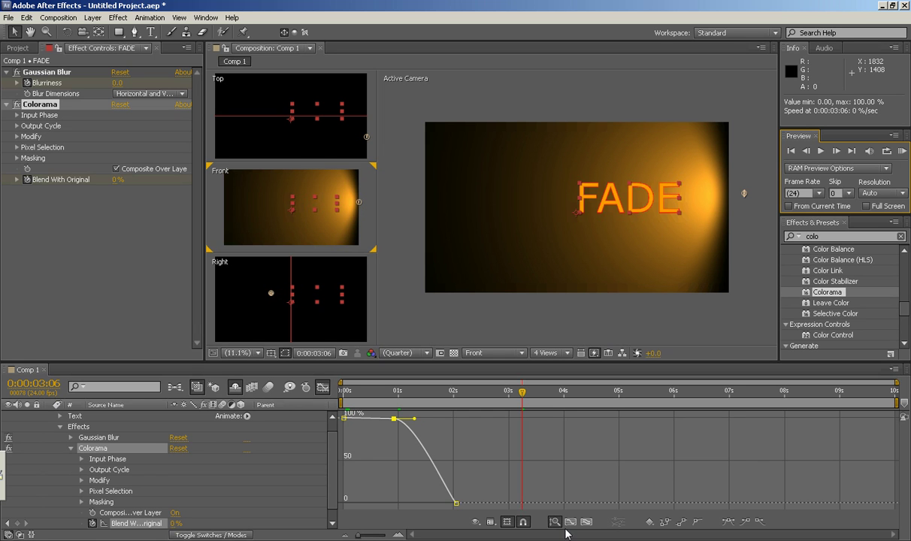
# Collapse the Colorama properties and the Effects group of the FADE layer.
pyautogui.click(70, 449)
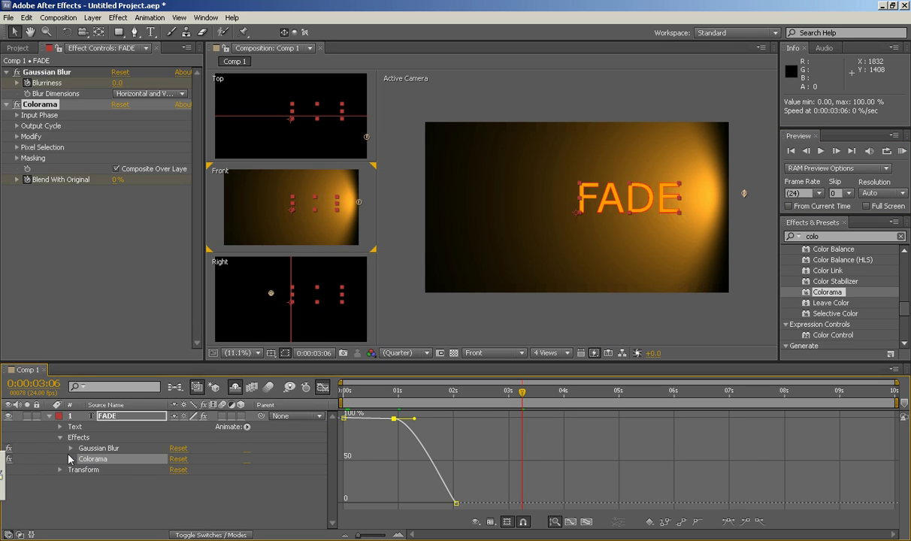
pyautogui.click(61, 438)
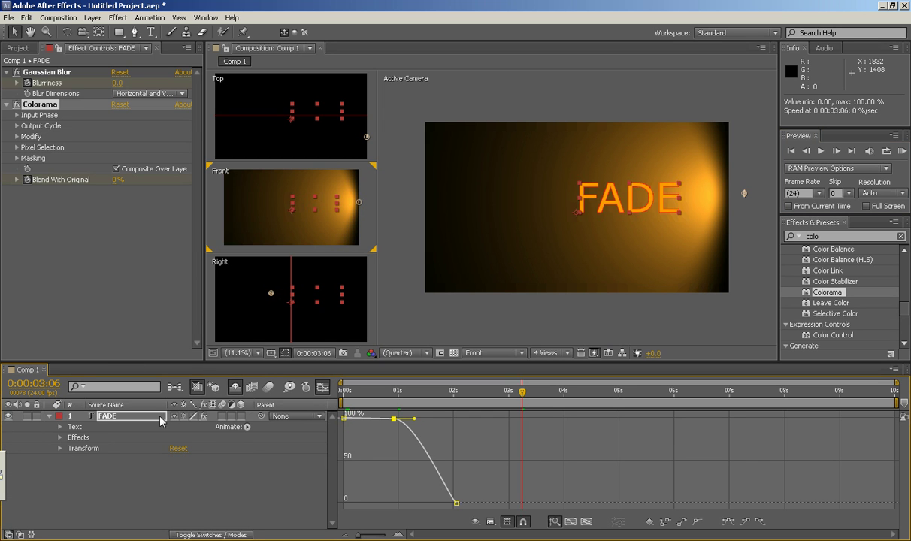